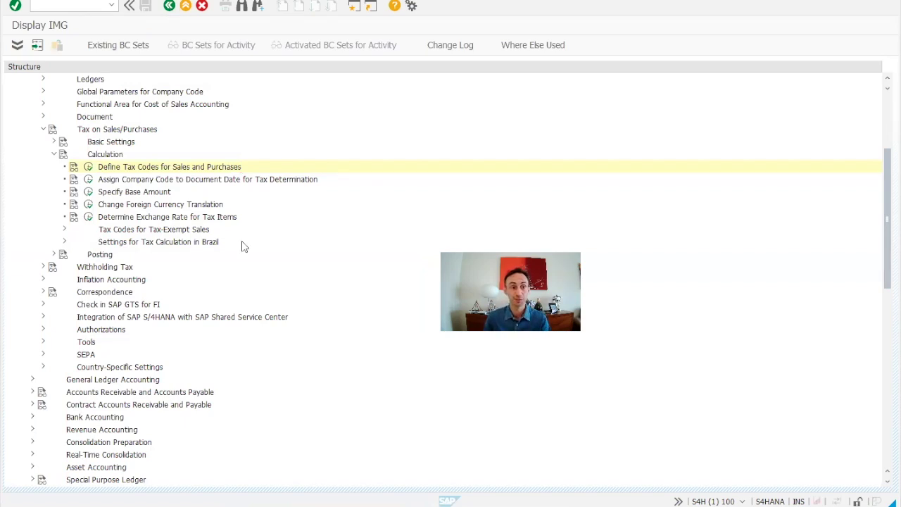
Open Define Tax Codes for Sales and Purchases under Financial Accounting Global Settings, Tax on Sales/Purchases, Calculation.
{"action": "scroll", "coordinate": [106, 193], "scroll_direction": "up", "scroll_amount": 3}
{"action": "scroll", "coordinate": [118, 206], "scroll_direction": "up", "scroll_amount": 3}
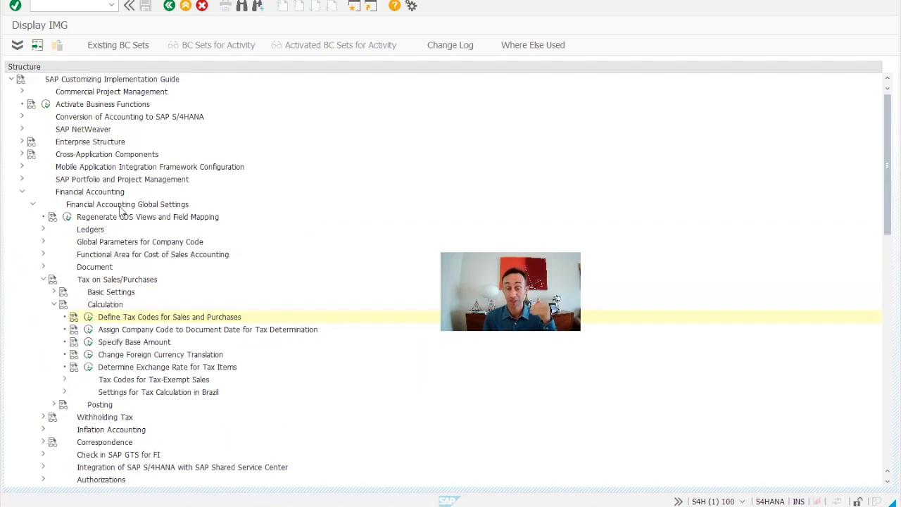
{"action": "left_click", "coordinate": [83, 193]}
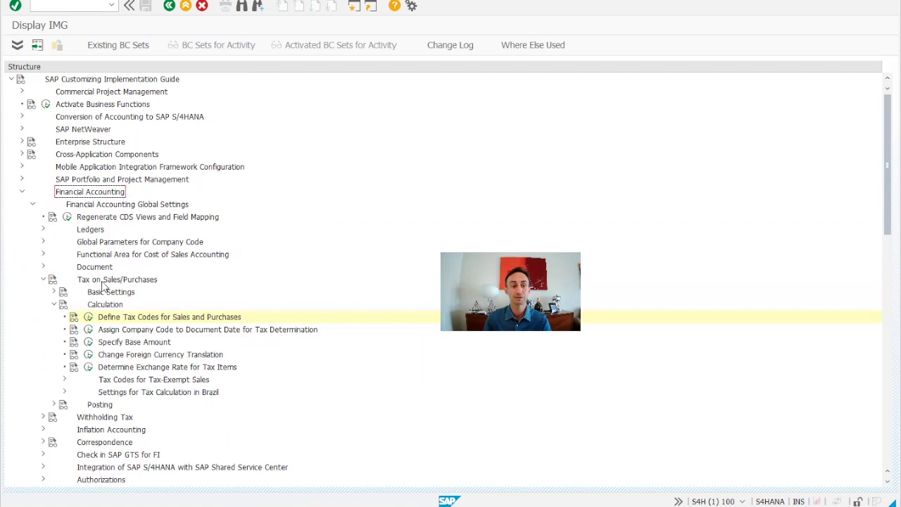
{"action": "left_click", "coordinate": [88, 207]}
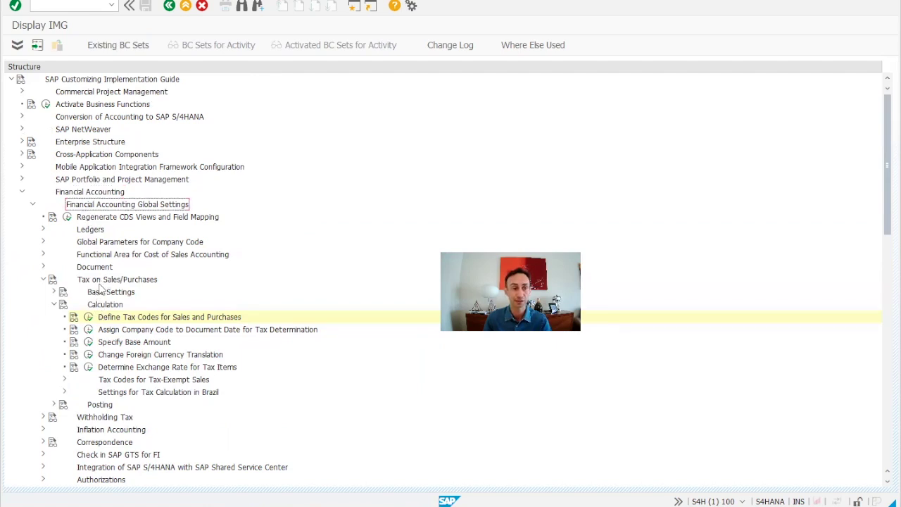
{"action": "left_click", "coordinate": [103, 282]}
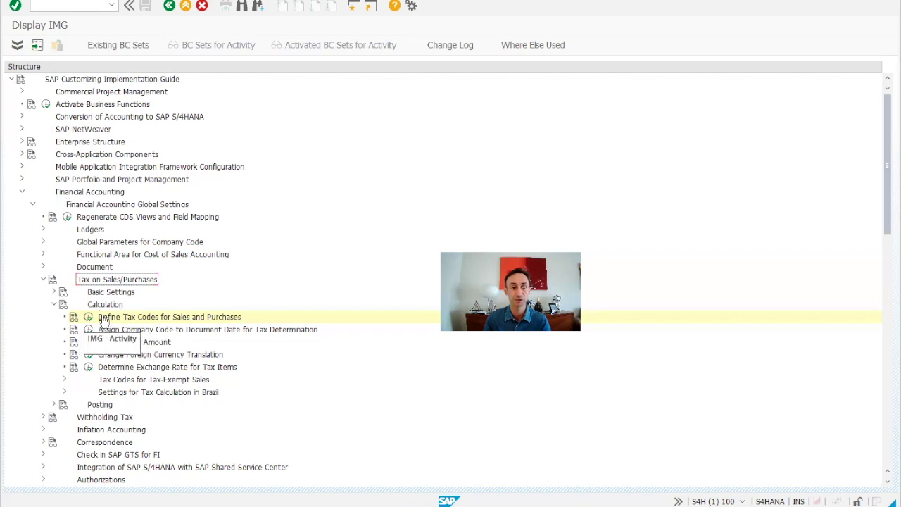
{"action": "left_click", "coordinate": [103, 305]}
{"action": "left_click", "coordinate": [120, 321]}
{"action": "left_click", "coordinate": [88, 317]}
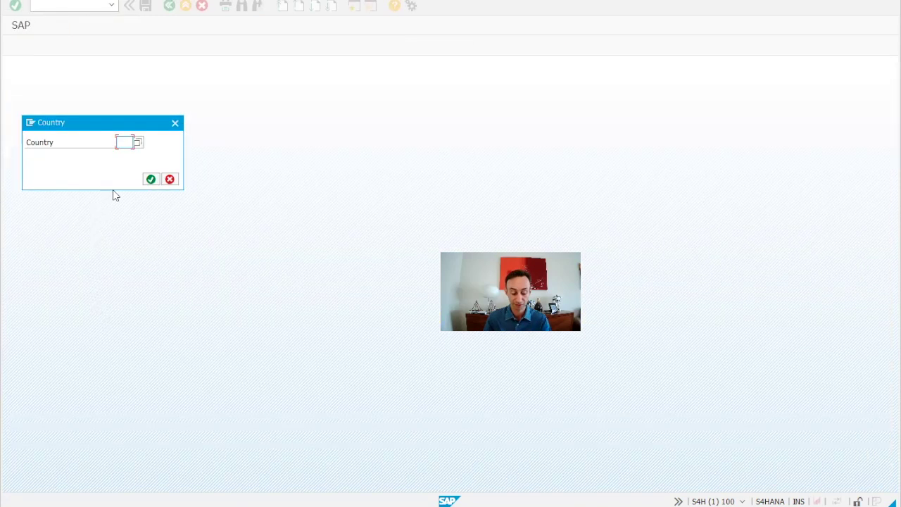
Display the tax rates of tax code U1 for country DE.
{"action": "type", "text": "DE"}
{"action": "key", "text": "Return"}
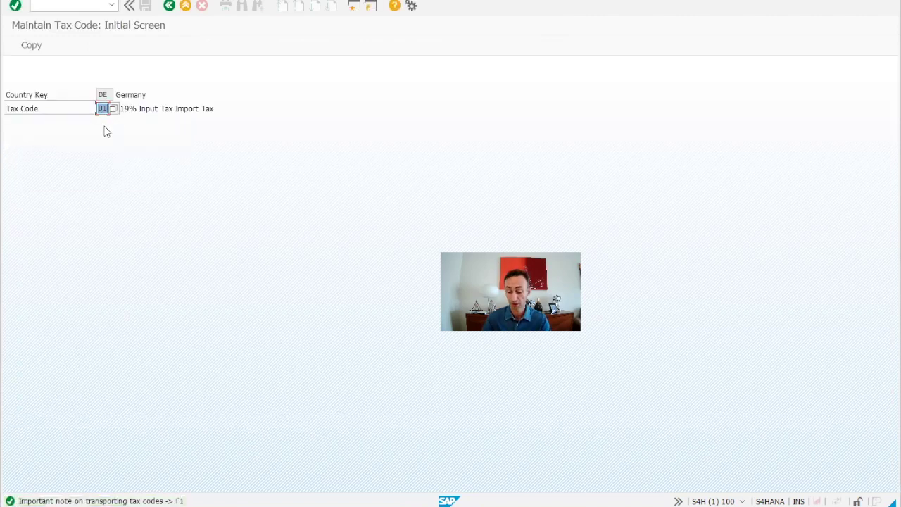
{"action": "key", "text": "Return"}
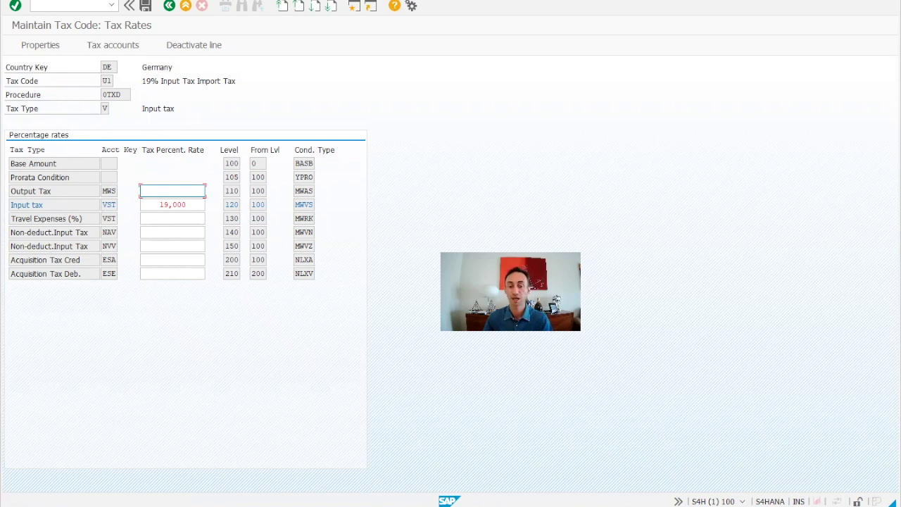
Run transaction FB03 in the SAP Easy Access session and display the parked vendor invoice of company code 1010 for fiscal year 2024.
{"action": "left_click", "coordinate": [814, 486]}
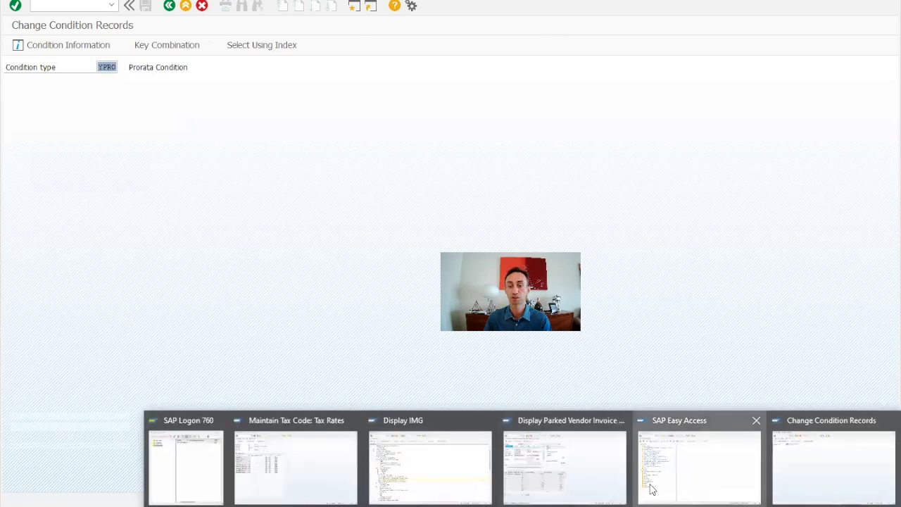
{"action": "left_click", "coordinate": [651, 479]}
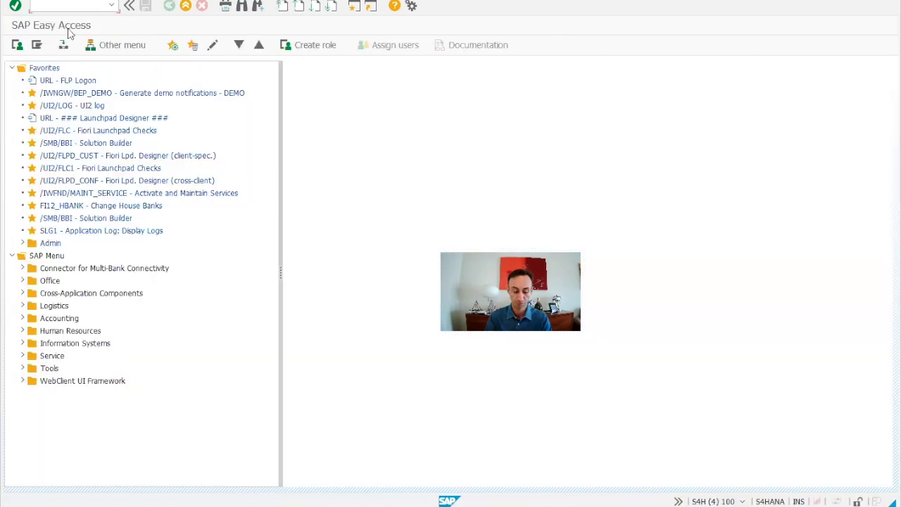
{"action": "type", "text": "fb03"}
{"action": "key", "text": "Return"}
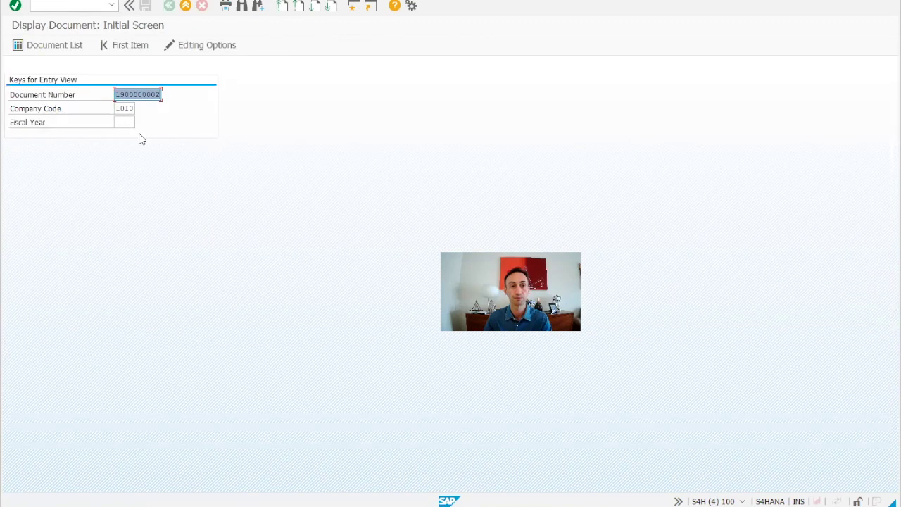
{"action": "type", "text": "2024"}
{"action": "key", "text": "Return"}
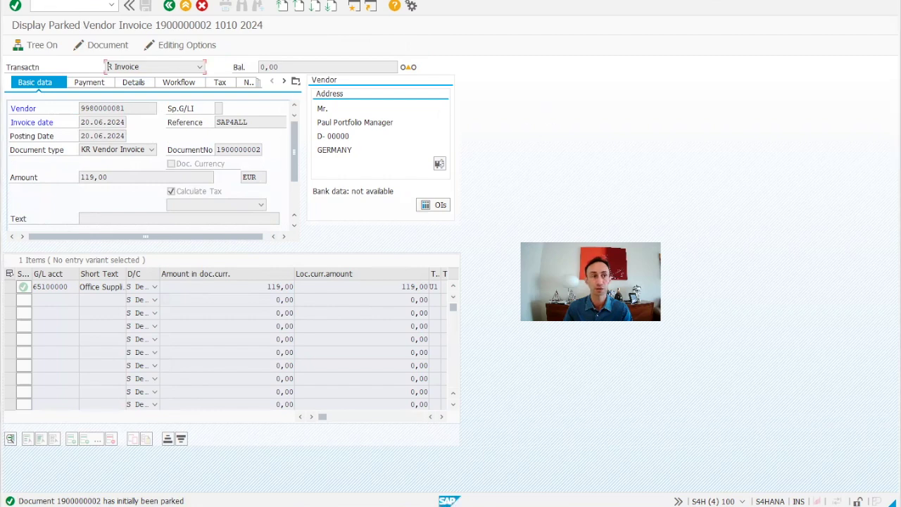
Switch the parked invoice to edit mode, simulate its posting and examine the vendor, expense and tax lines.
{"action": "left_click", "coordinate": [106, 126]}
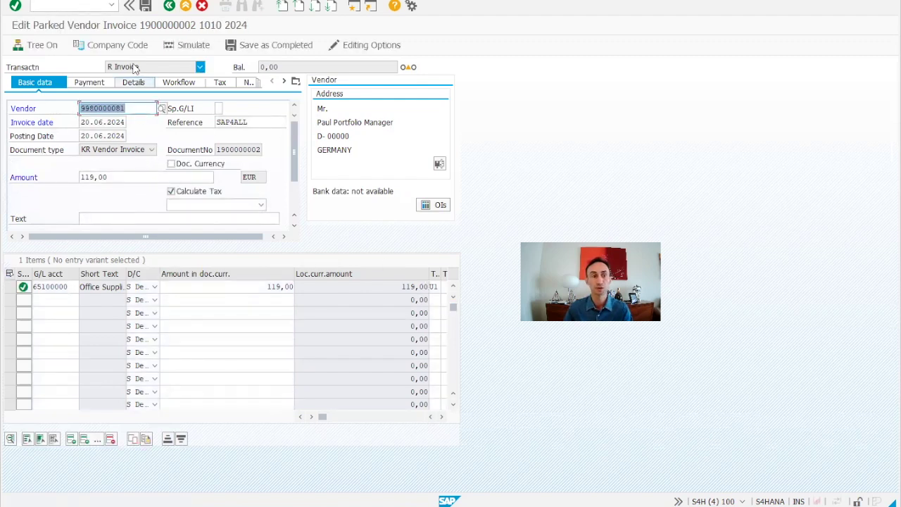
{"action": "left_click", "coordinate": [189, 45]}
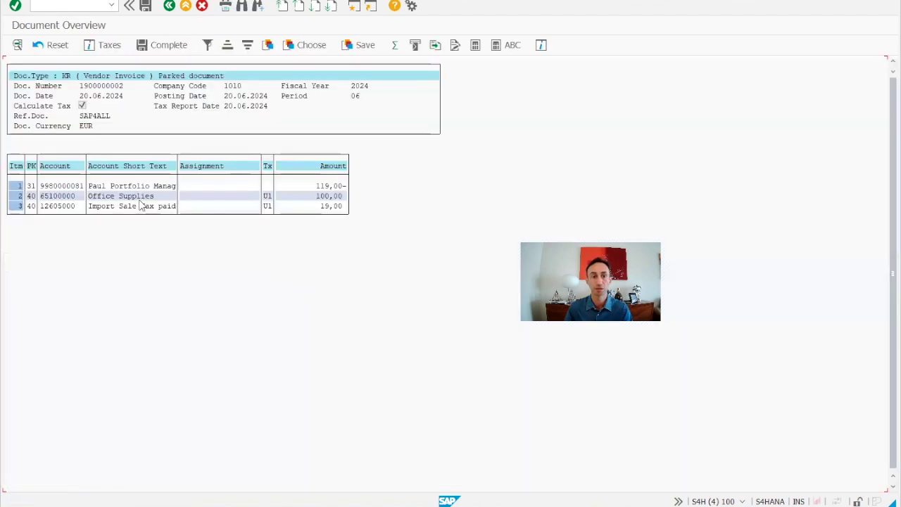
{"action": "left_click", "coordinate": [121, 186]}
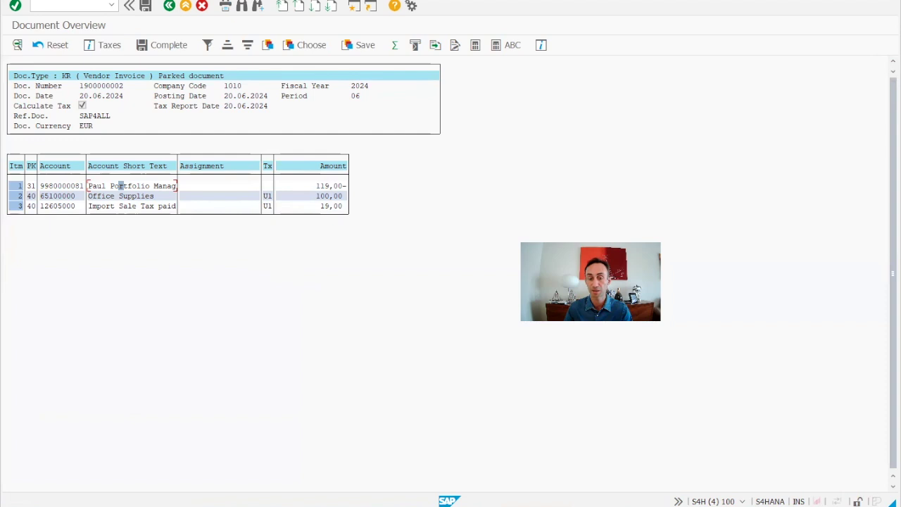
Return to the tax code maintenance session and display the tax rates of tax code Y2.
{"action": "left_click", "coordinate": [328, 479]}
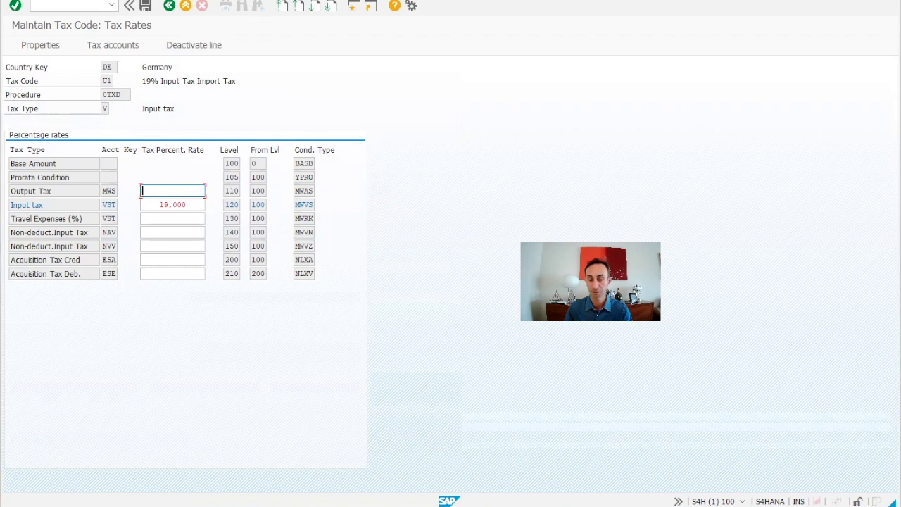
{"action": "left_click", "coordinate": [169, 5]}
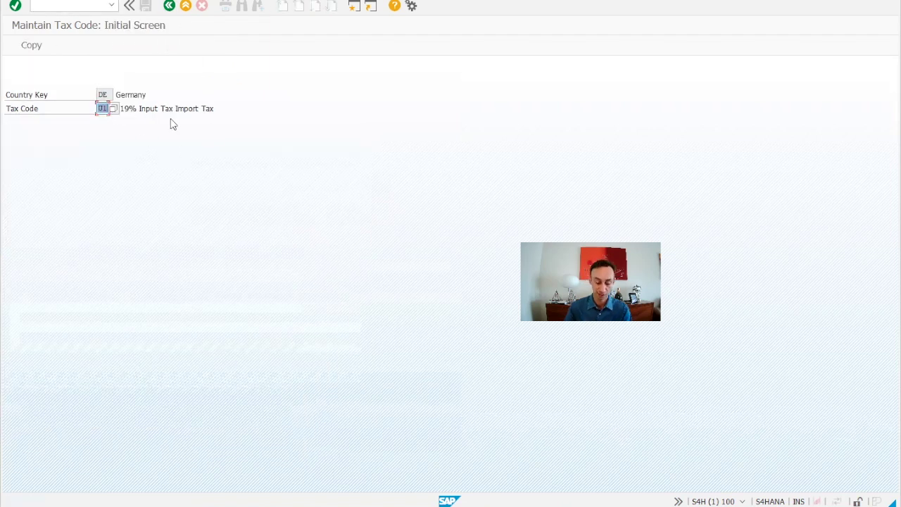
{"action": "type", "text": "Y2"}
{"action": "key", "text": "Return"}
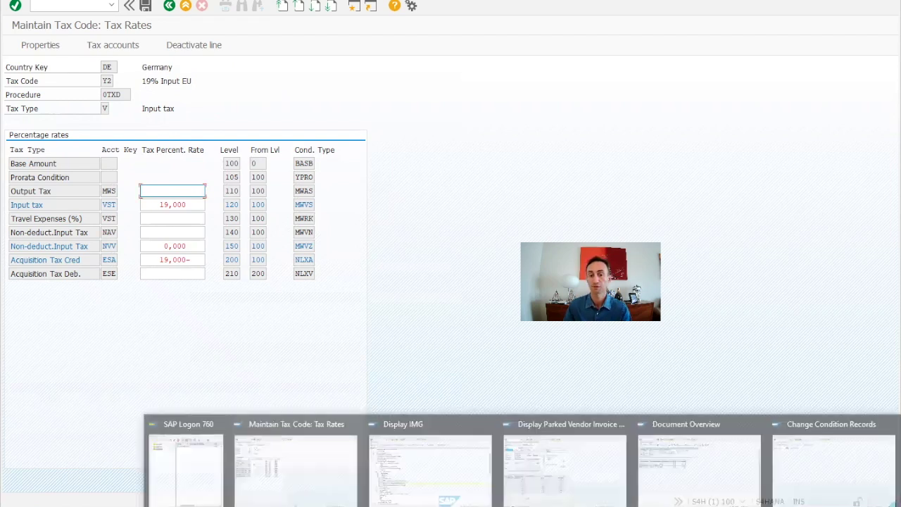
Go back to editing the parked invoice and set the Office Supplies line's tax code to Y2.
{"action": "left_click", "coordinate": [674, 489]}
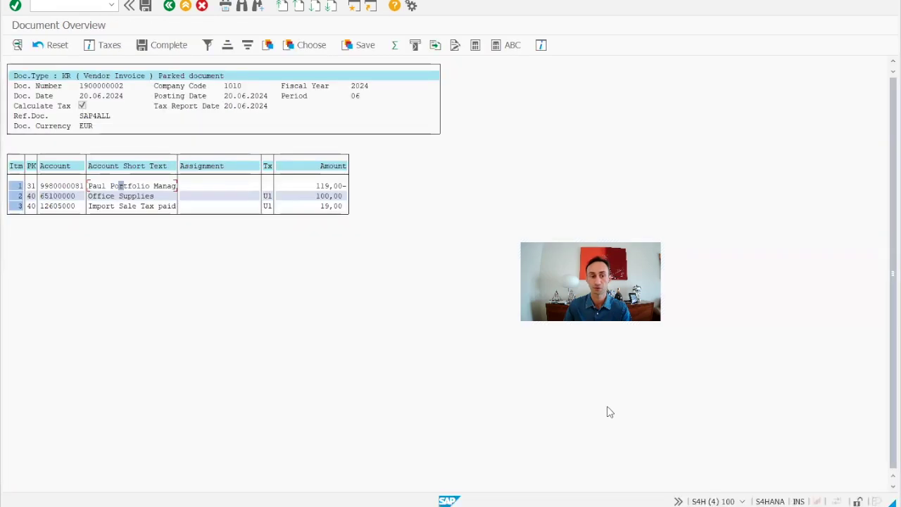
{"action": "key", "text": "F3"}
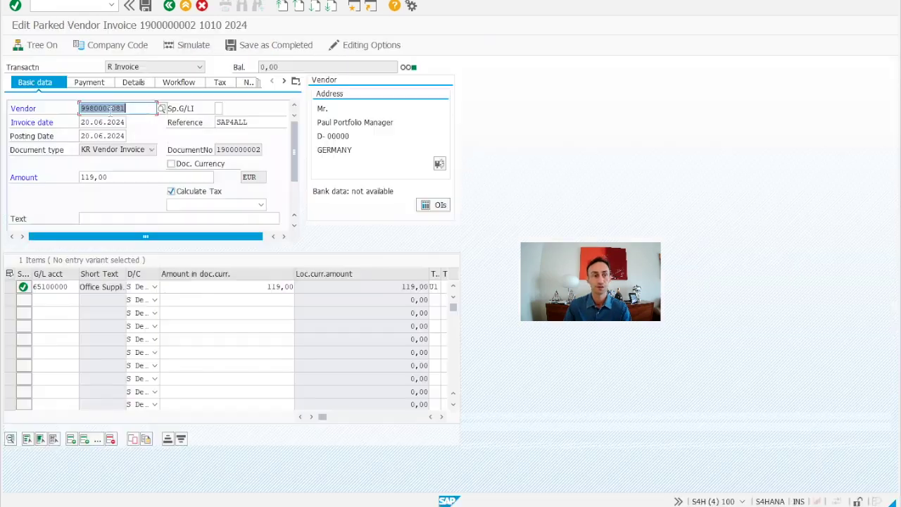
{"action": "left_click", "coordinate": [434, 287]}
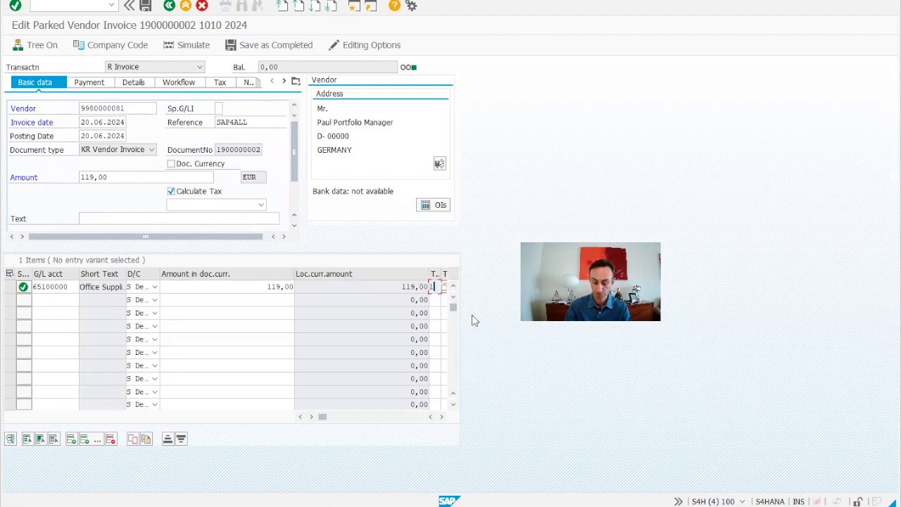
{"action": "type", "text": "Y2"}
{"action": "key", "text": "Return"}
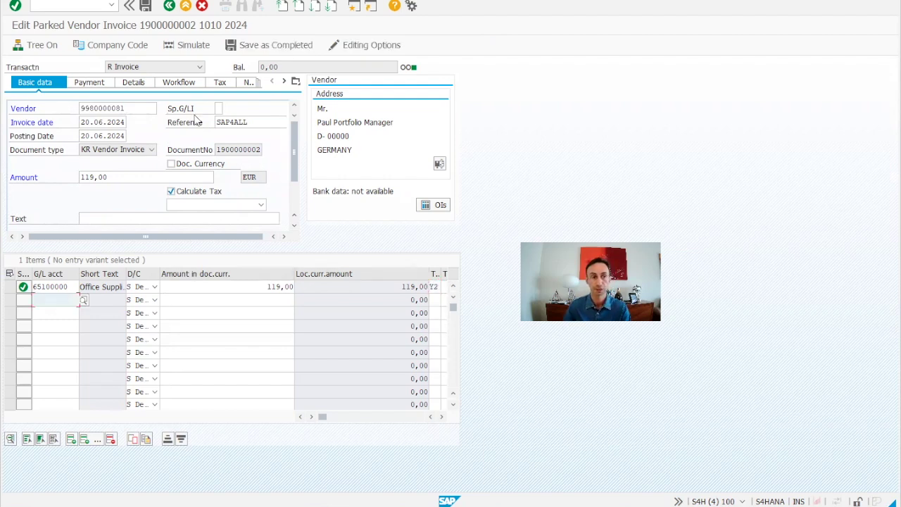
Simulate the invoice with tax code Y2 and examine the amounts of its two tax lines.
{"action": "left_click", "coordinate": [174, 47]}
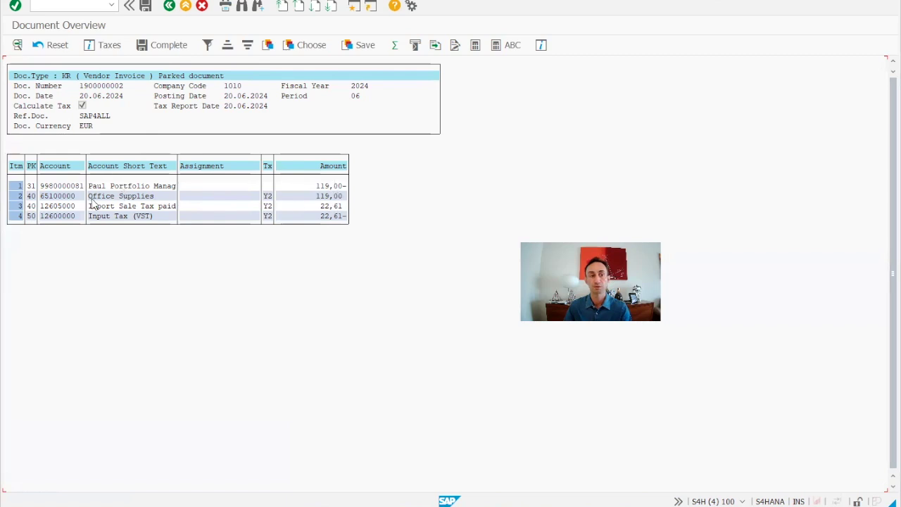
{"action": "left_click", "coordinate": [331, 206]}
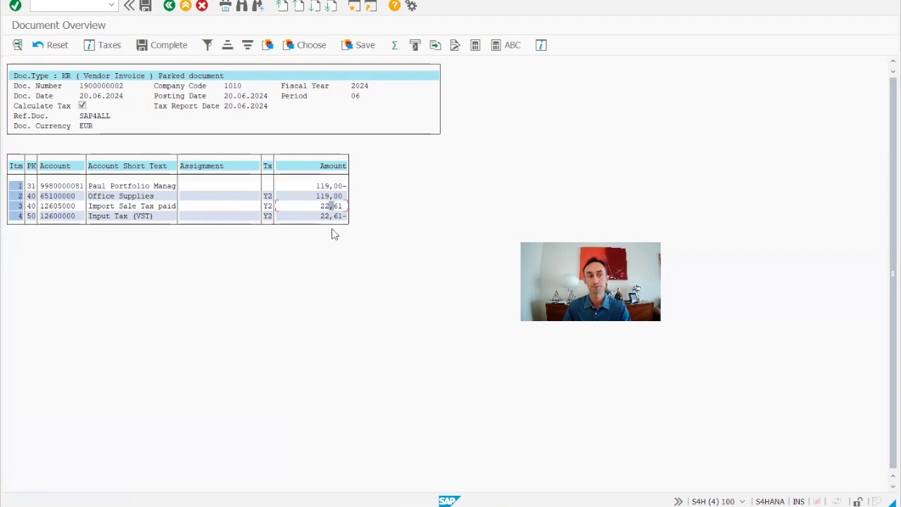
{"action": "left_click", "coordinate": [328, 216]}
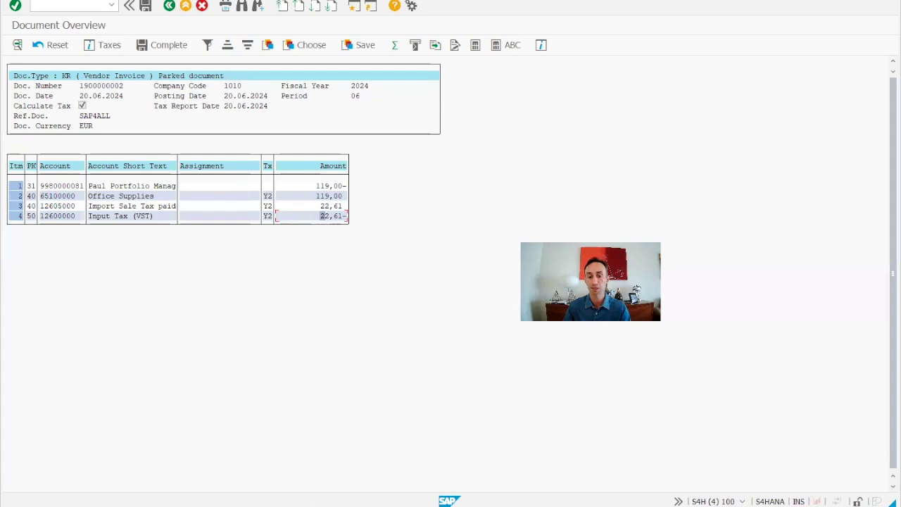
Examine the account keys VST and ESA in the tax rates of tax code Y2.
{"action": "left_click", "coordinate": [336, 468]}
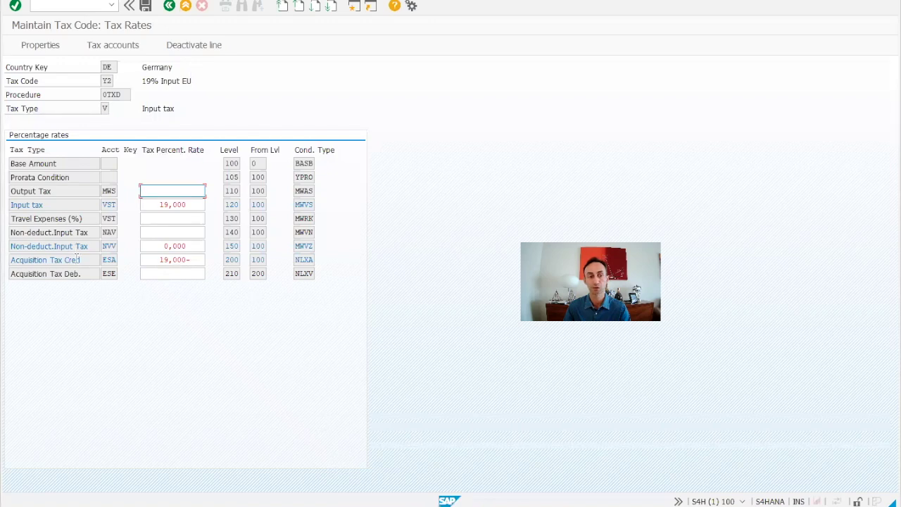
{"action": "left_click_drag", "start_coordinate": [106, 204], "coordinate": [121, 205]}
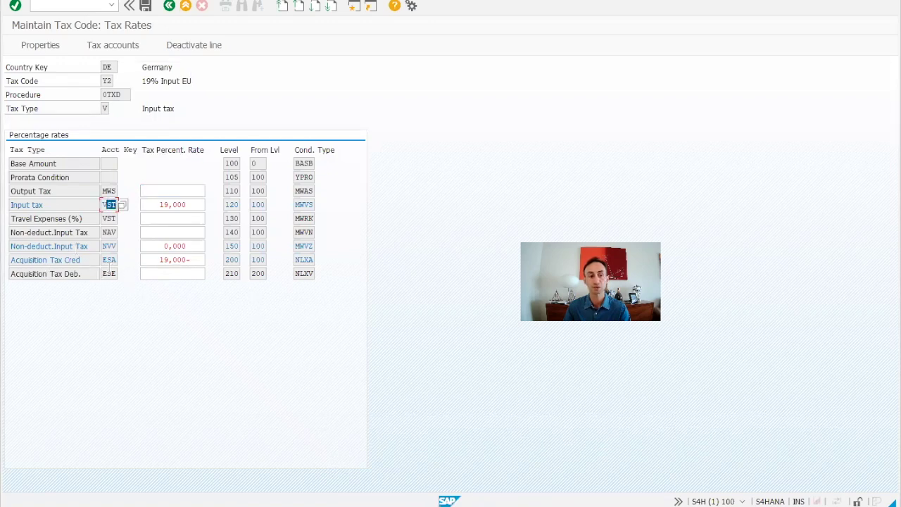
{"action": "left_click_drag", "start_coordinate": [105, 260], "coordinate": [120, 260]}
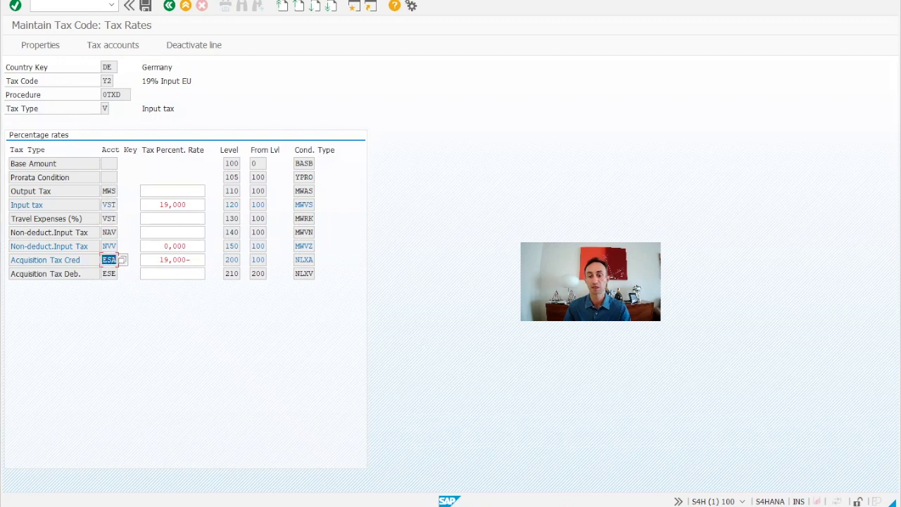
Return to the simulated invoice and leave the document overview, accepting the deletion of automatically created line items.
{"action": "mouse_move", "coordinate": [543, 493]}
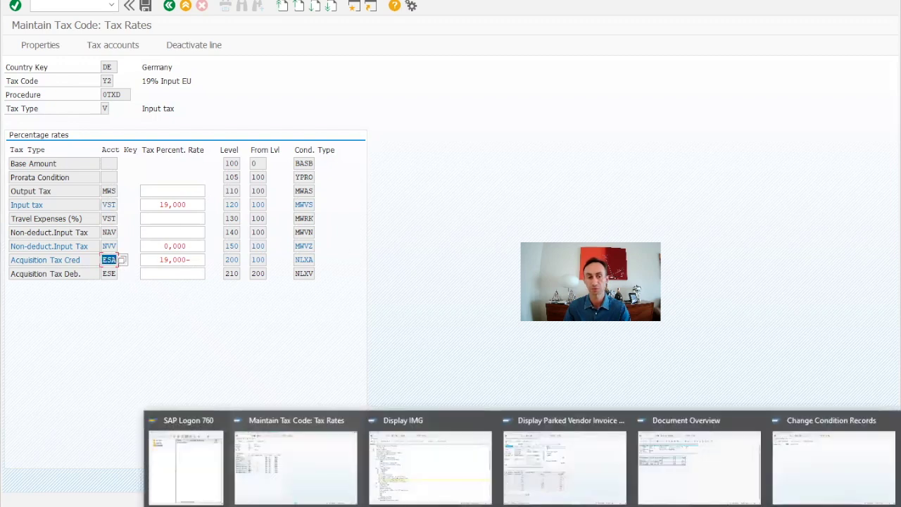
{"action": "left_click", "coordinate": [708, 463]}
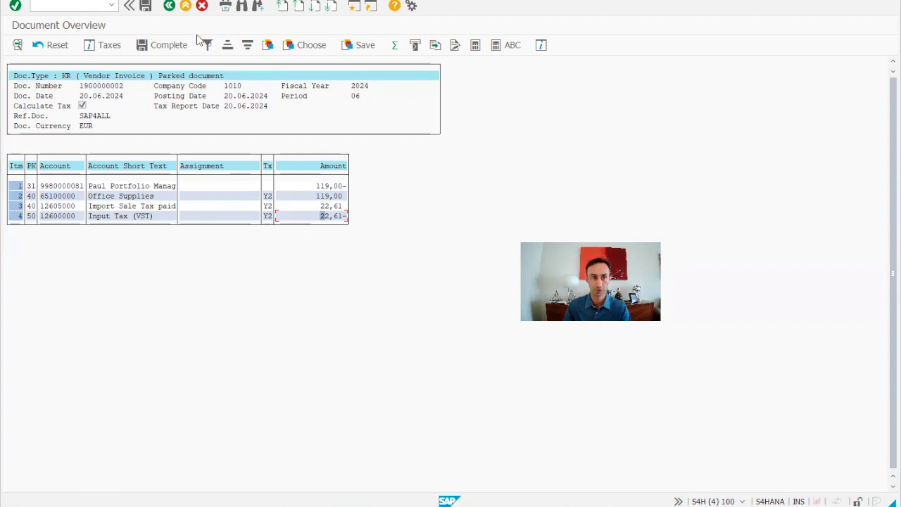
{"action": "left_click", "coordinate": [168, 9]}
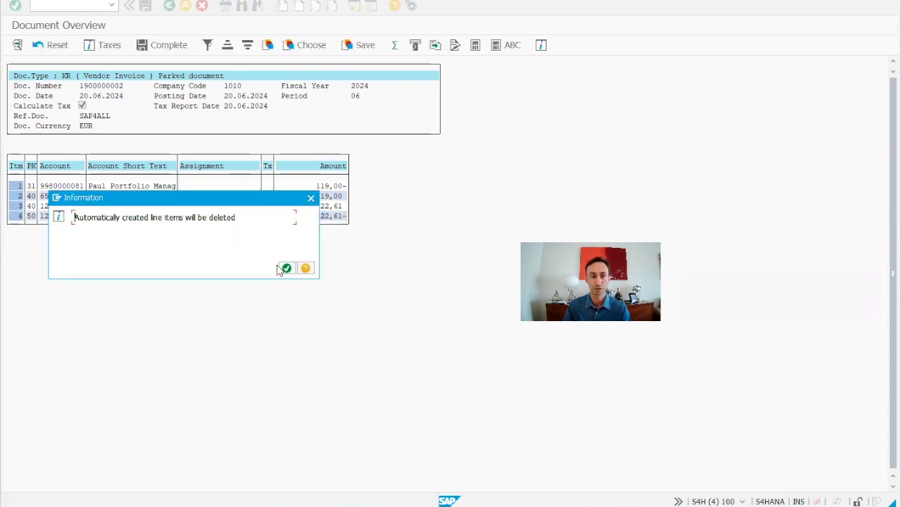
{"action": "left_click", "coordinate": [287, 269]}
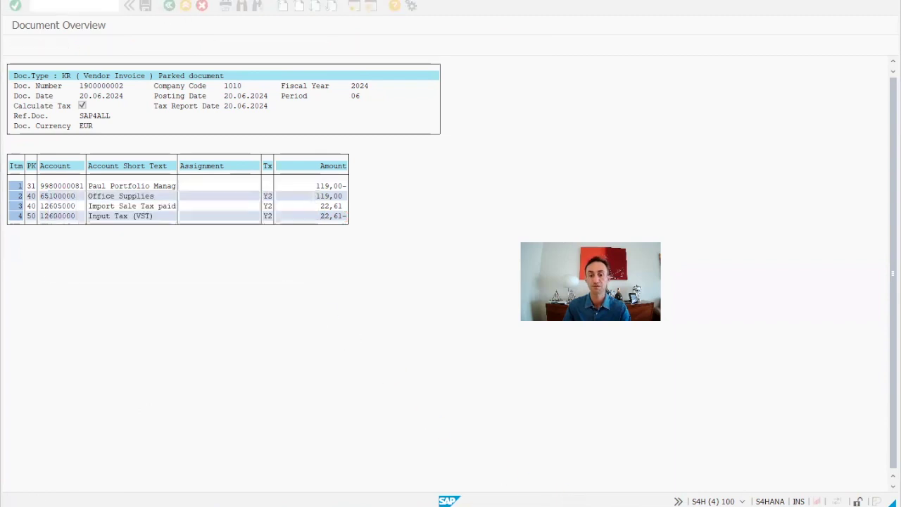
Return to the tax code maintenance session and display the tax rates of tax code Y3.
{"action": "mouse_move", "coordinate": [551, 497]}
{"action": "left_click", "coordinate": [334, 486]}
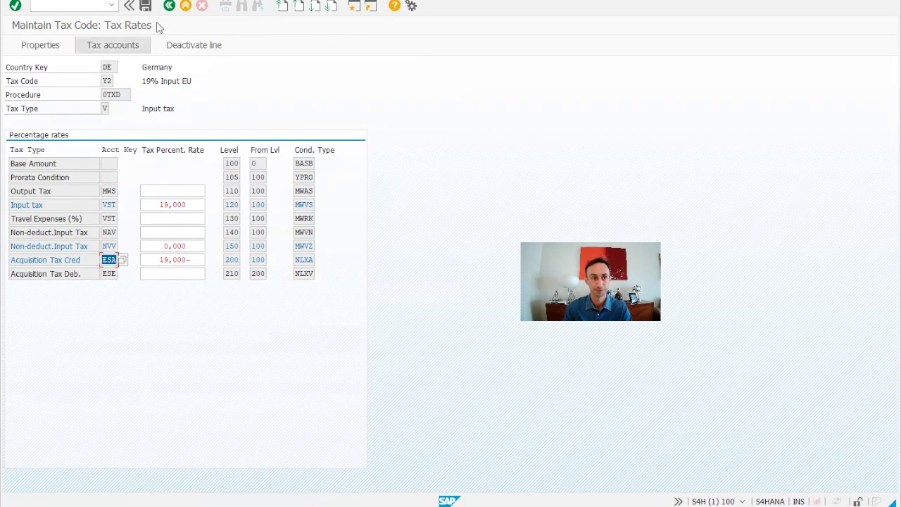
{"action": "left_click", "coordinate": [169, 6]}
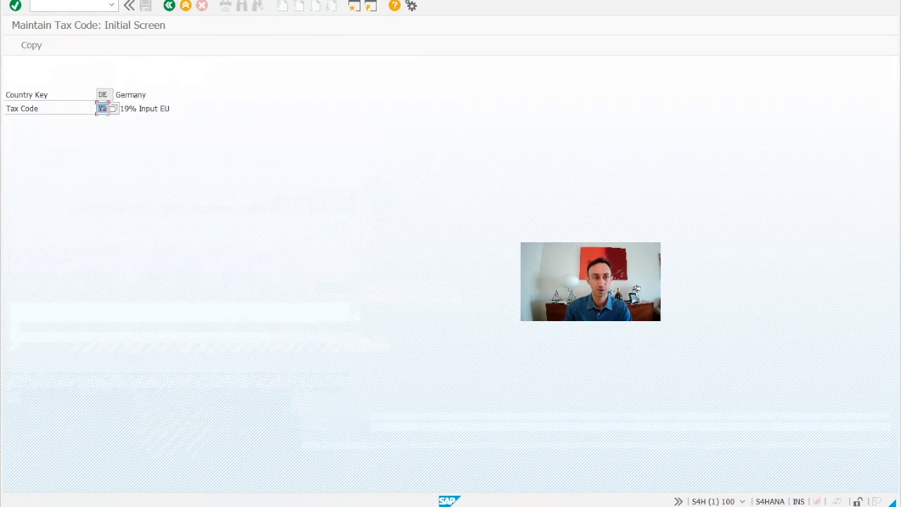
{"action": "key", "text": "BackSpace"}
{"action": "type", "text": "3"}
{"action": "key", "text": "Return"}
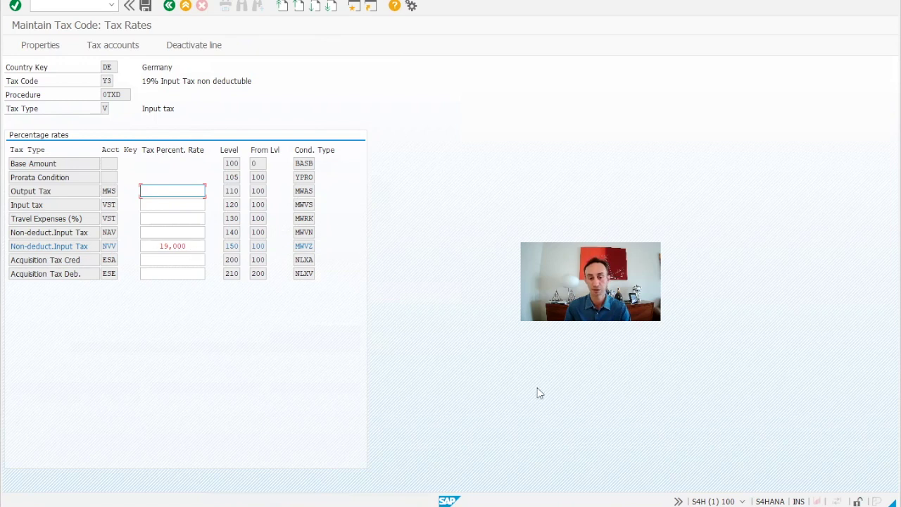
Set the Office Supplies line of the parked vendor invoice to tax code Y3 and simulate the posting.
{"action": "left_click", "coordinate": [521, 504]}
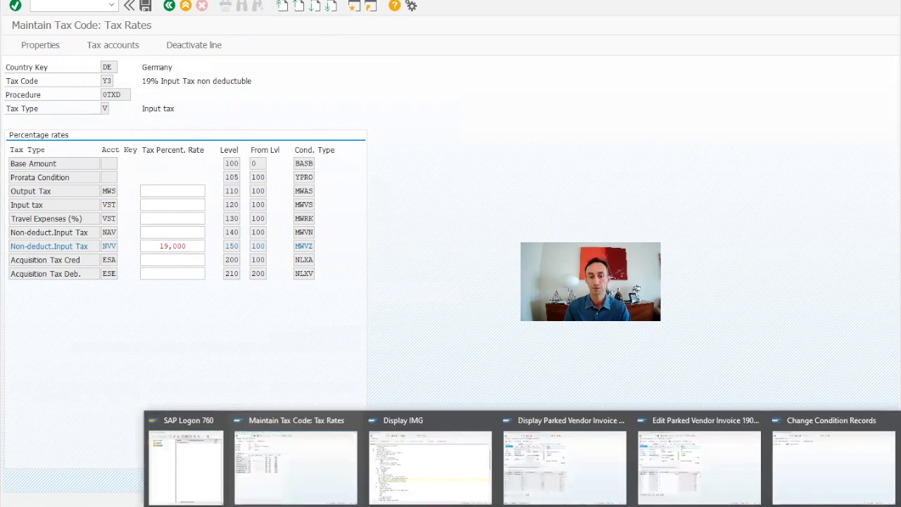
{"action": "left_click", "coordinate": [704, 470]}
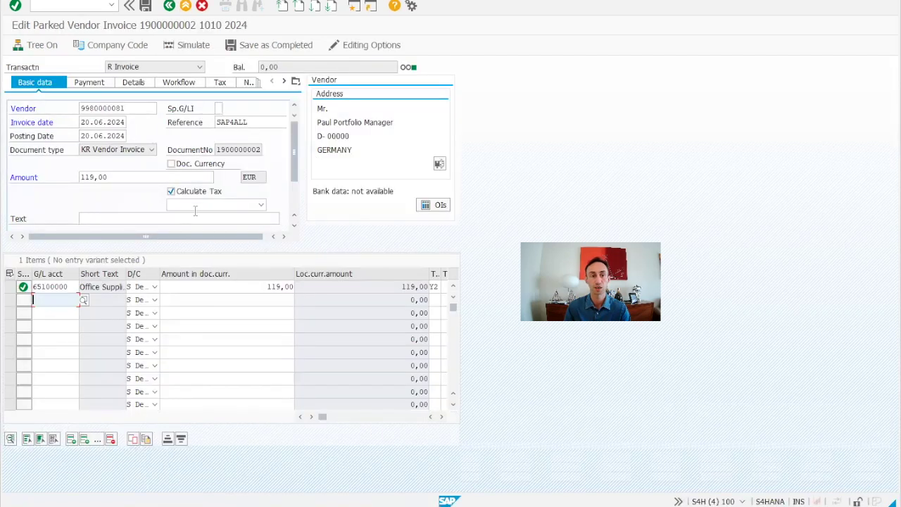
{"action": "left_click", "coordinate": [436, 286]}
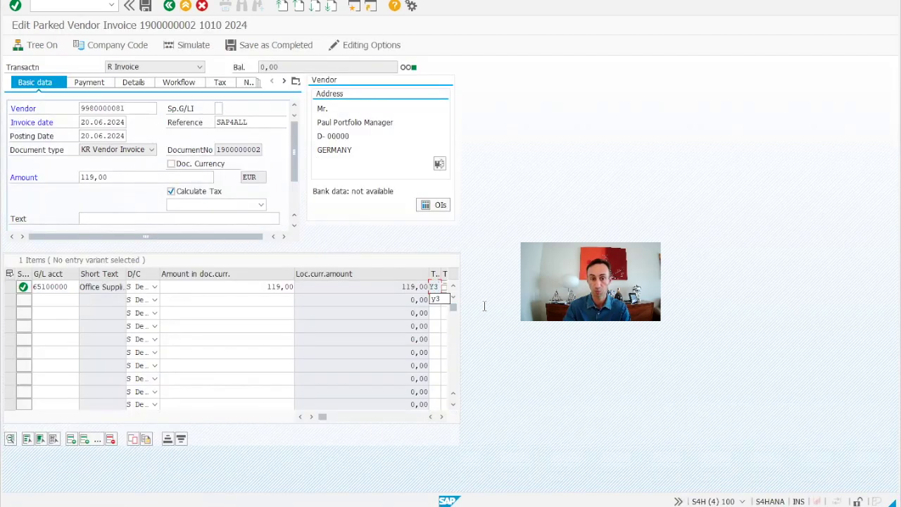
{"action": "key", "text": "Return"}
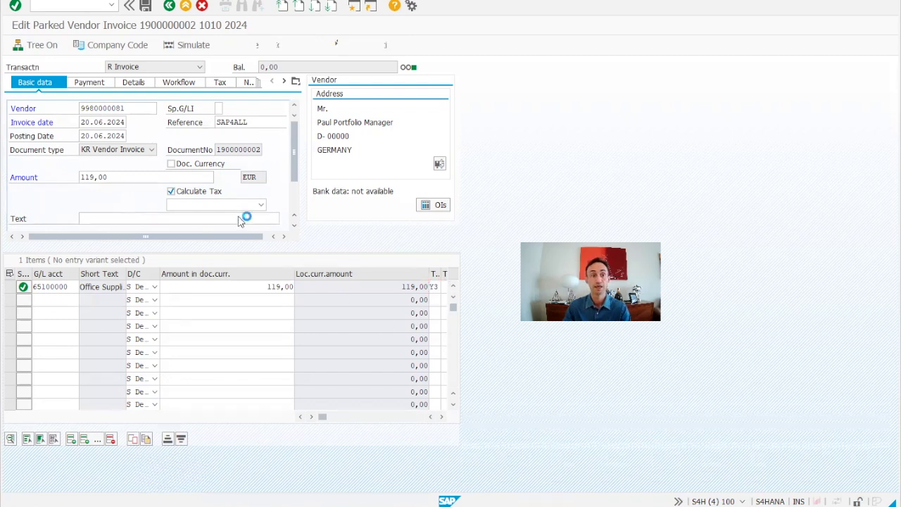
{"action": "left_click", "coordinate": [185, 47]}
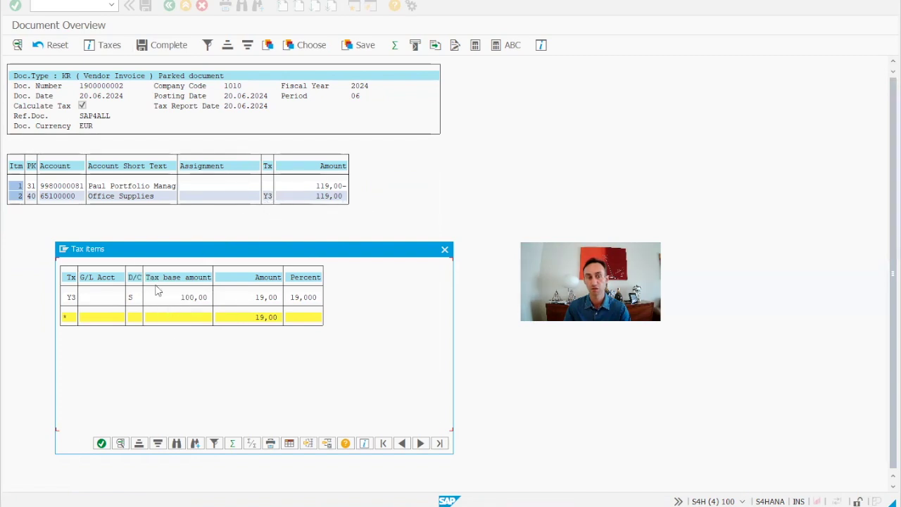
Close the Y3 tax items and leave the document overview, accepting the deletion of automatically created line items.
{"action": "left_click", "coordinate": [445, 249]}
{"action": "left_click", "coordinate": [169, 5]}
{"action": "left_click", "coordinate": [287, 268]}
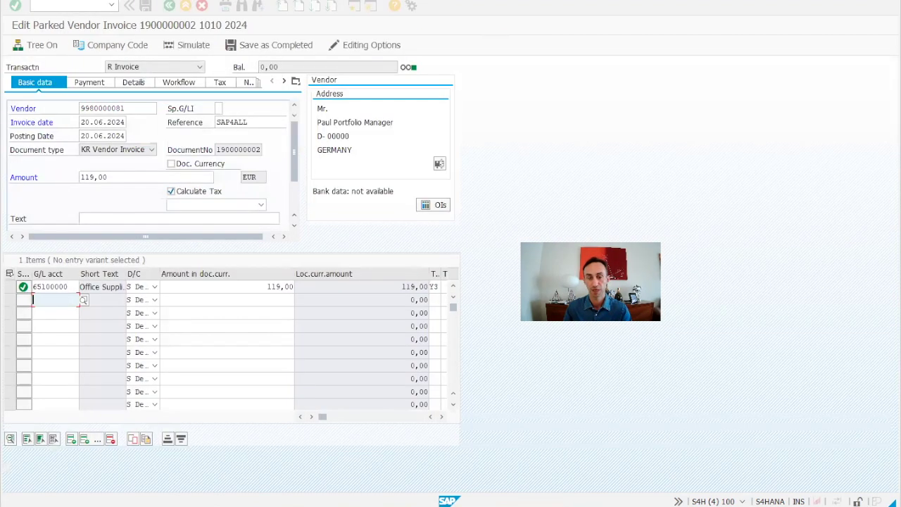
Return to the tax code maintenance session, display the tax rates of tax code Y4 and examine its acquisition tax credit line.
{"action": "mouse_move", "coordinate": [394, 483]}
{"action": "left_click", "coordinate": [317, 477]}
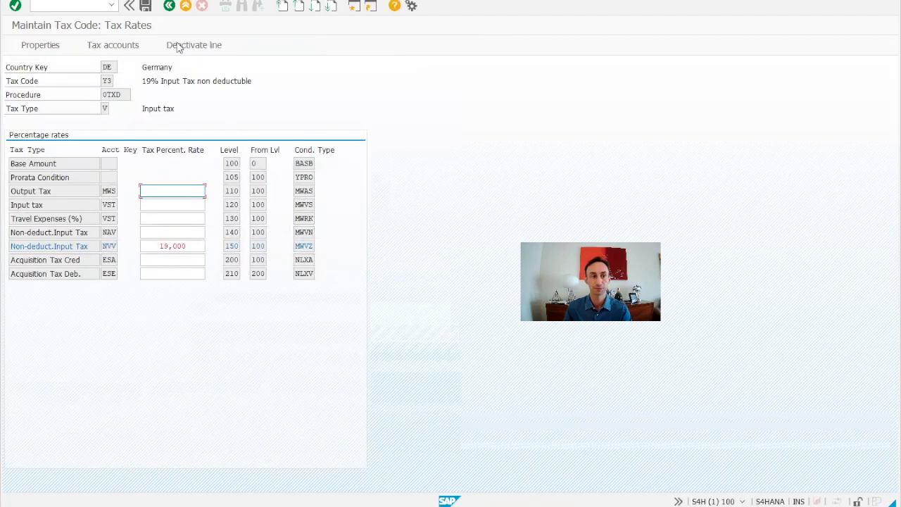
{"action": "left_click", "coordinate": [170, 7]}
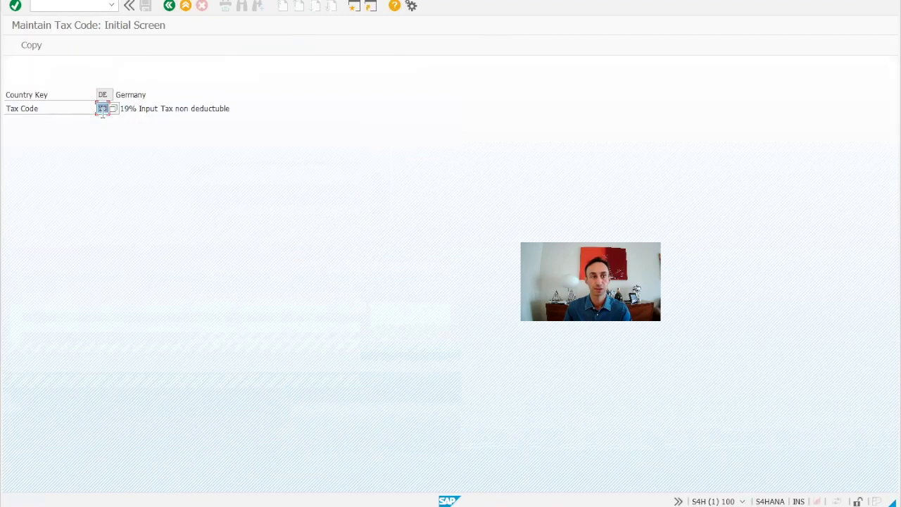
{"action": "left_click", "coordinate": [102, 110]}
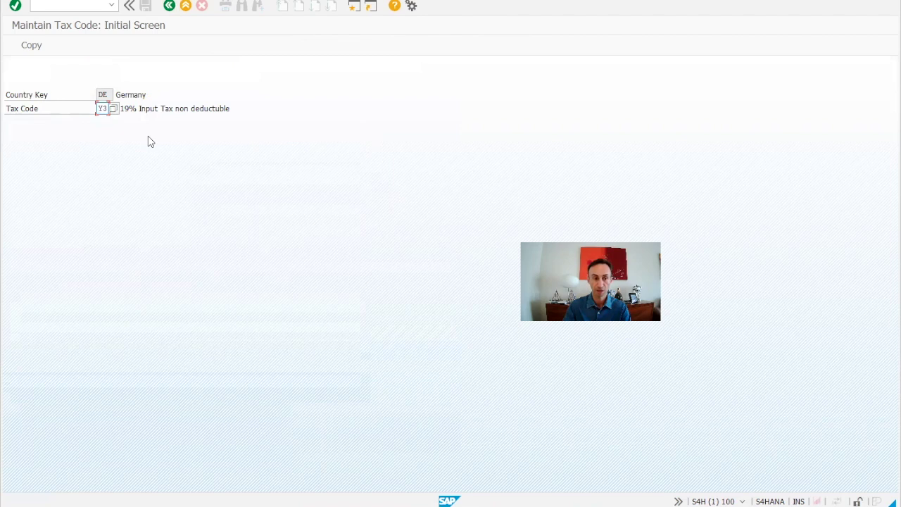
{"action": "key", "text": "BackSpace"}
{"action": "type", "text": "4"}
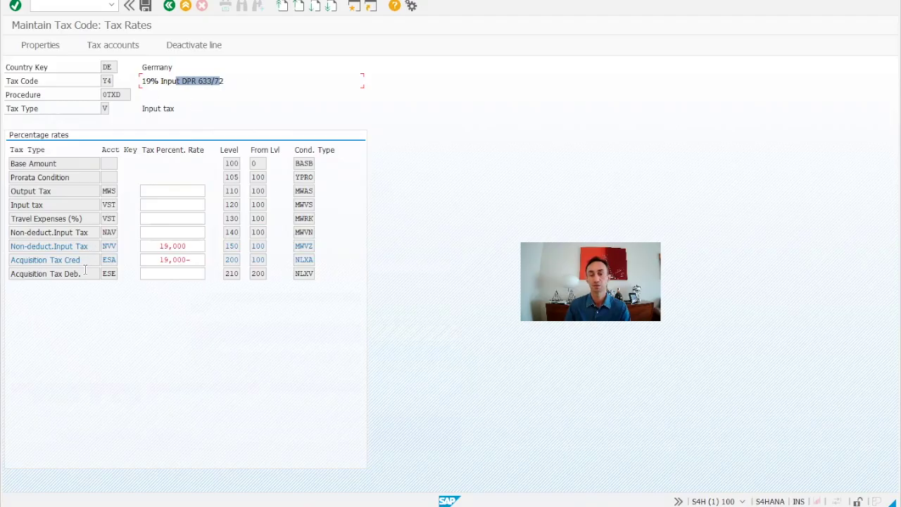
{"action": "left_click_drag", "start_coordinate": [88, 261], "coordinate": [60, 261]}
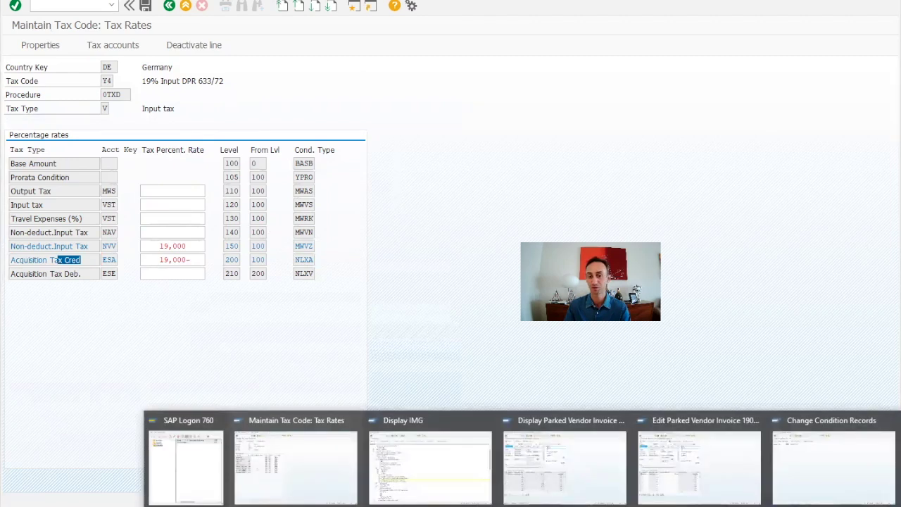
Set the Office Supplies line of the parked vendor invoice to tax code Y4 and simulate the posting.
{"action": "left_click", "coordinate": [810, 468]}
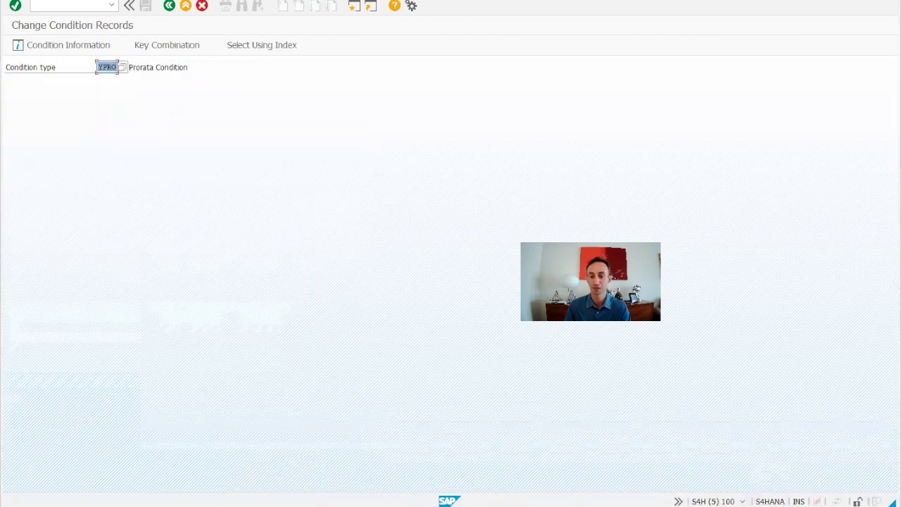
{"action": "left_click", "coordinate": [700, 445]}
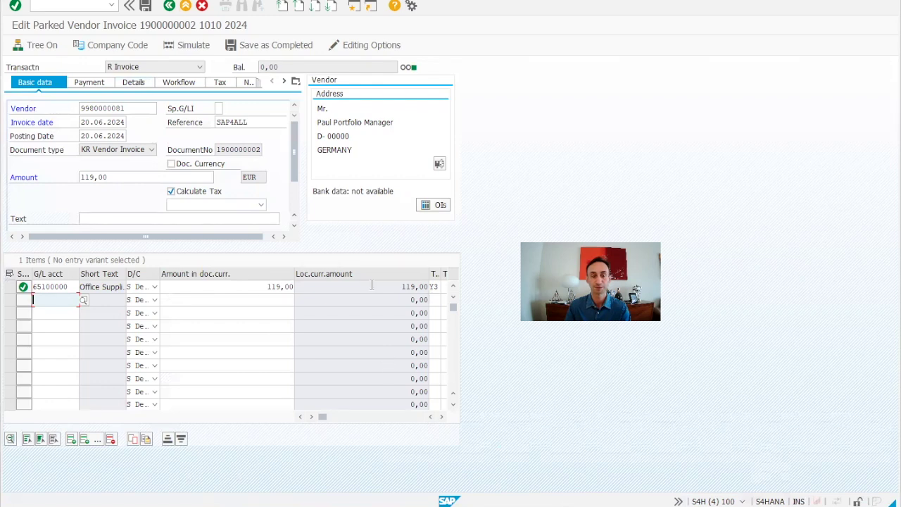
{"action": "left_click", "coordinate": [436, 286]}
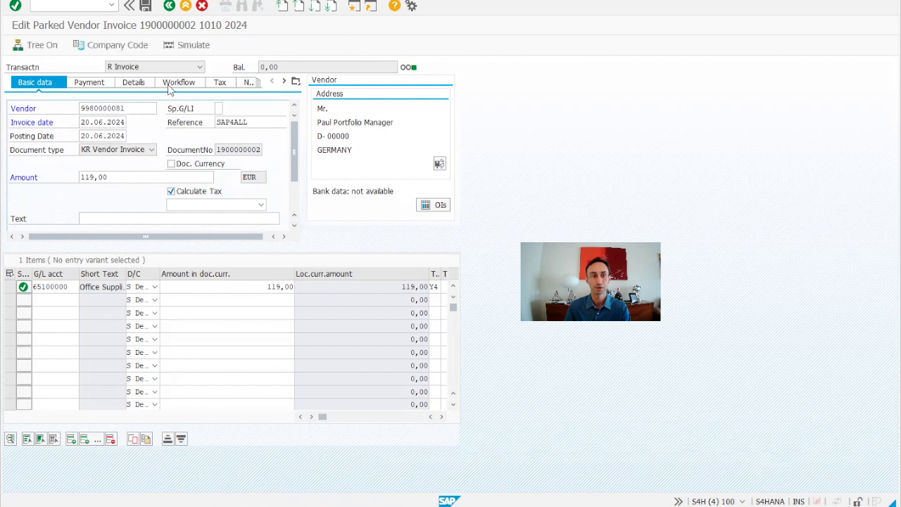
{"action": "left_click", "coordinate": [188, 45]}
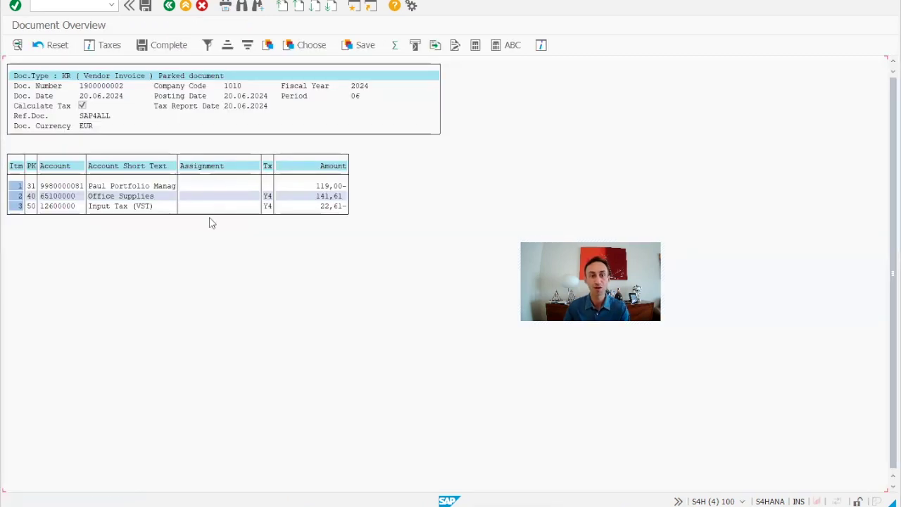
Examine the vendor and Office Supplies amounts in the Y4 simulation and compare them with the document's tax items.
{"action": "left_click", "coordinate": [317, 186]}
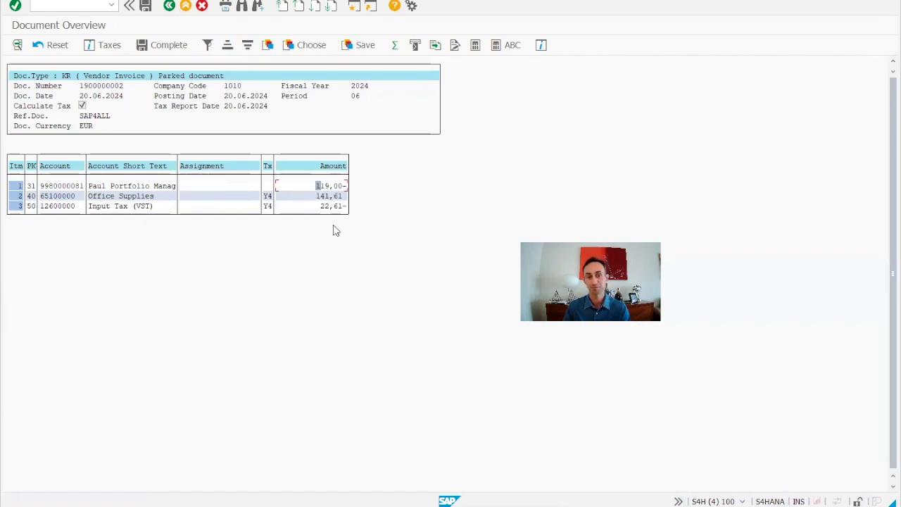
{"action": "left_click", "coordinate": [318, 197]}
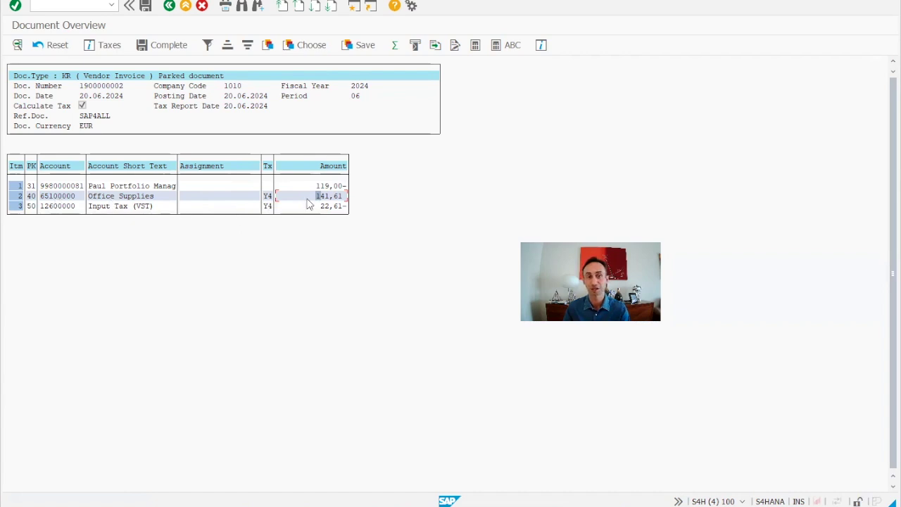
{"action": "left_click", "coordinate": [110, 47]}
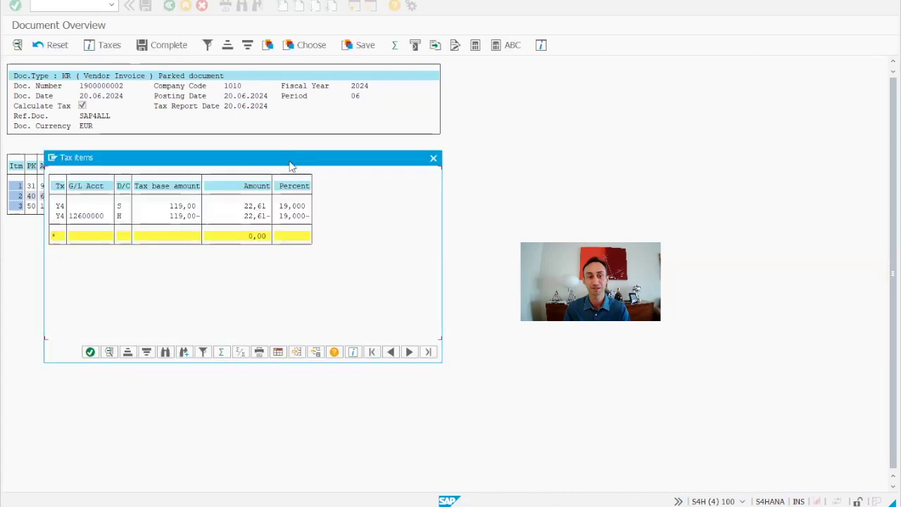
{"action": "left_click_drag", "start_coordinate": [290, 161], "coordinate": [298, 246]}
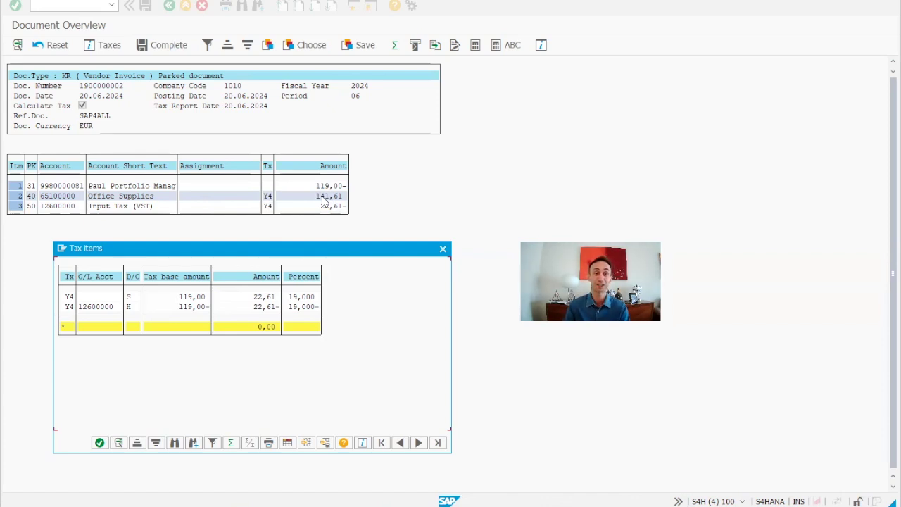
Close the Y4 tax items and leave the document overview, accepting the deletion of automatically created line items.
{"action": "left_click", "coordinate": [443, 249]}
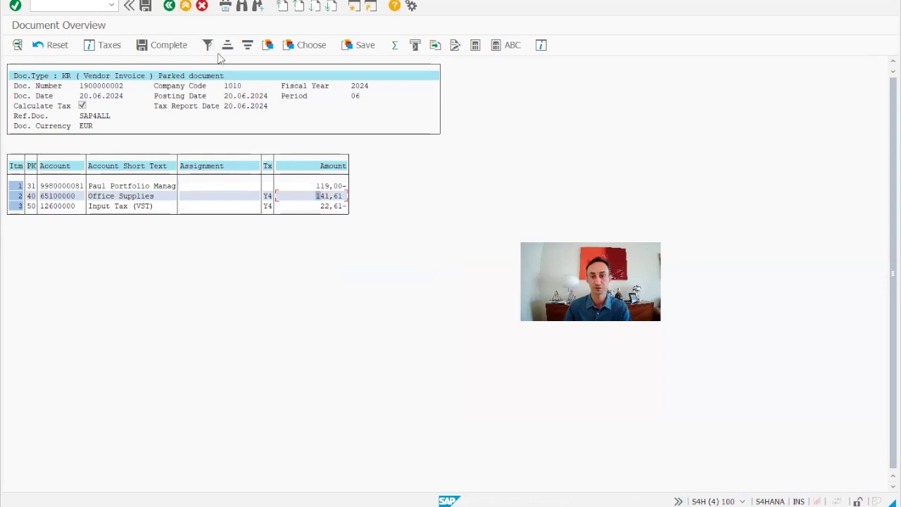
{"action": "left_click", "coordinate": [169, 6]}
{"action": "left_click", "coordinate": [287, 268]}
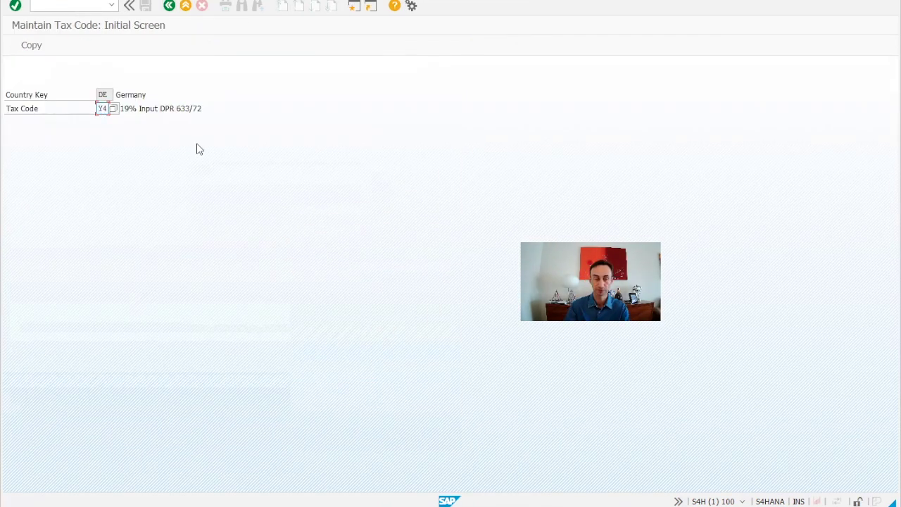
Display the tax rates of tax code Y5 in the tax code maintenance session.
{"action": "type", "text": "Y5"}
{"action": "key", "text": "Return"}
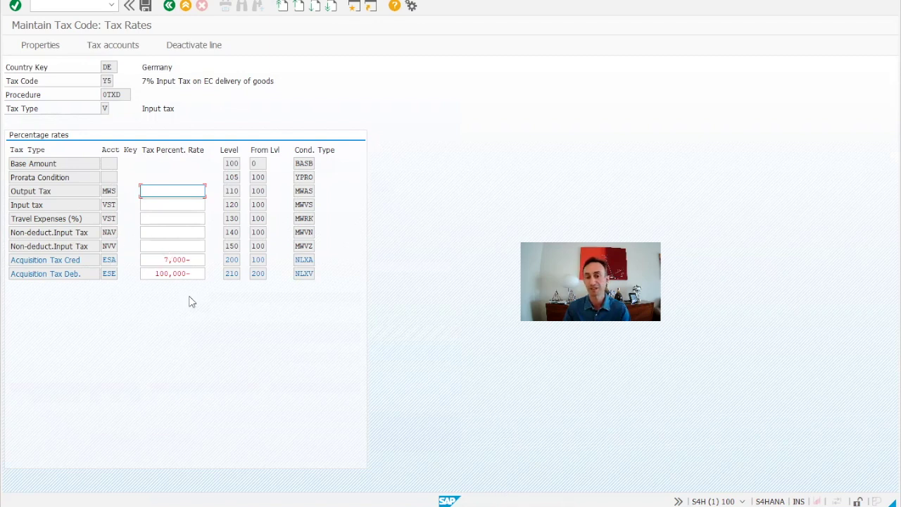
Set the Office Supplies line of the parked vendor invoice to tax code Y5 and simulate the posting.
{"action": "mouse_move", "coordinate": [523, 506]}
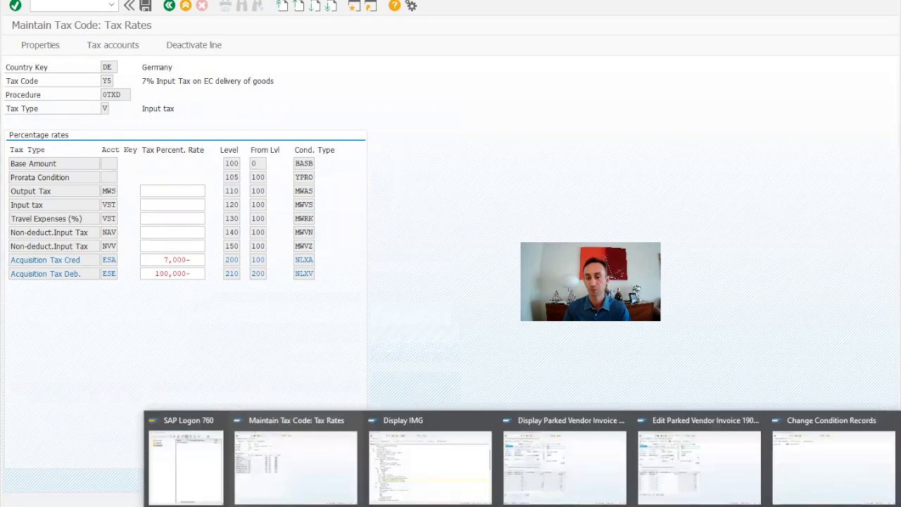
{"action": "left_click", "coordinate": [574, 491]}
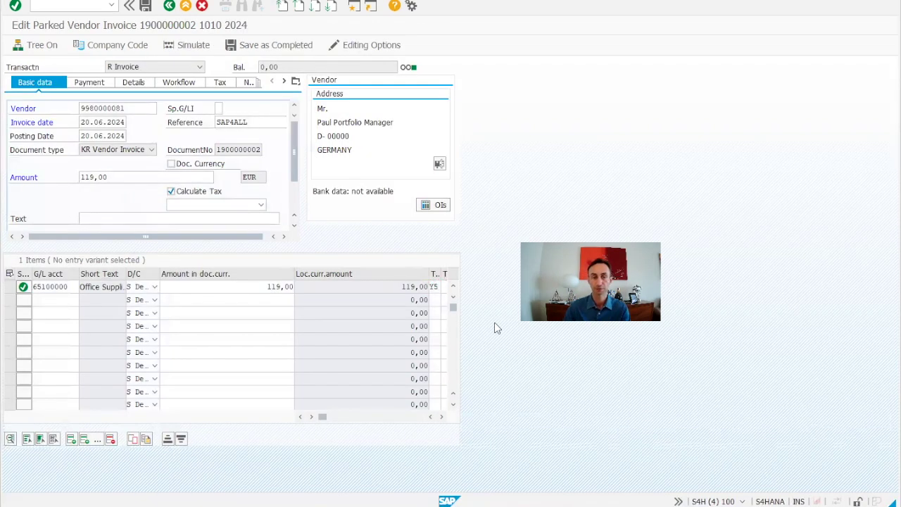
{"action": "left_click", "coordinate": [180, 46]}
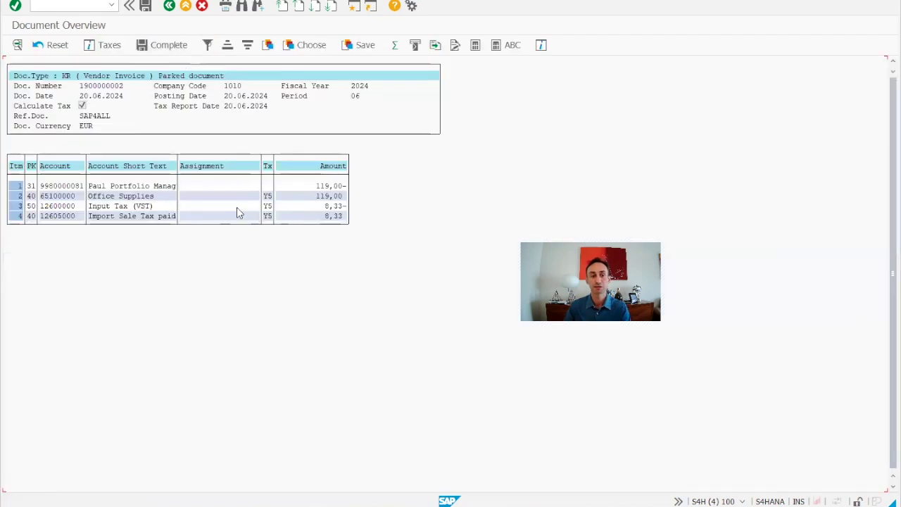
Examine the Import Sale Tax paid amount in the Y5 simulation and compare the tax items with the document lines.
{"action": "left_click", "coordinate": [318, 215]}
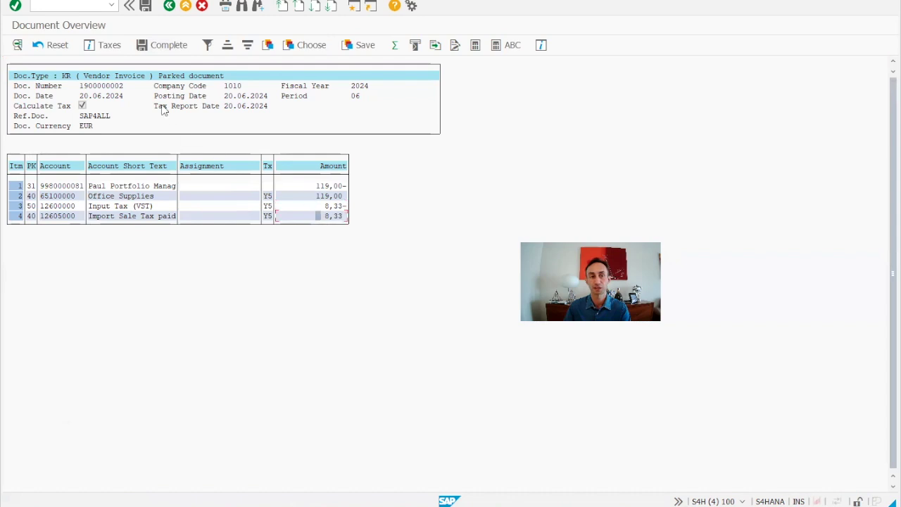
{"action": "left_click", "coordinate": [98, 45]}
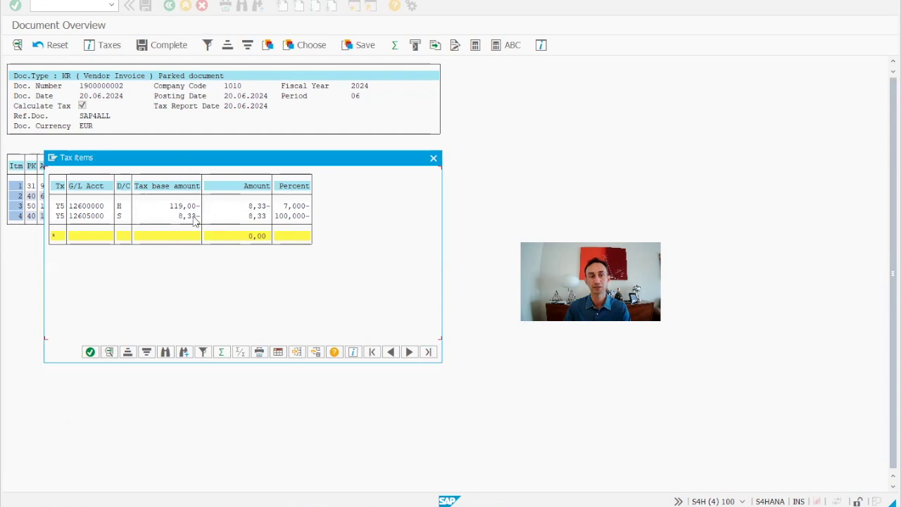
{"action": "left_click_drag", "start_coordinate": [172, 158], "coordinate": [187, 225]}
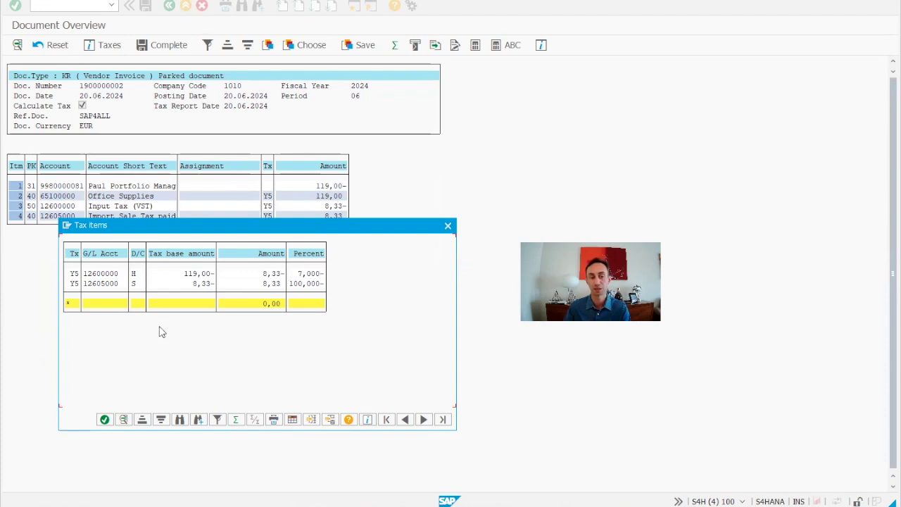
{"action": "left_click_drag", "start_coordinate": [168, 228], "coordinate": [166, 247]}
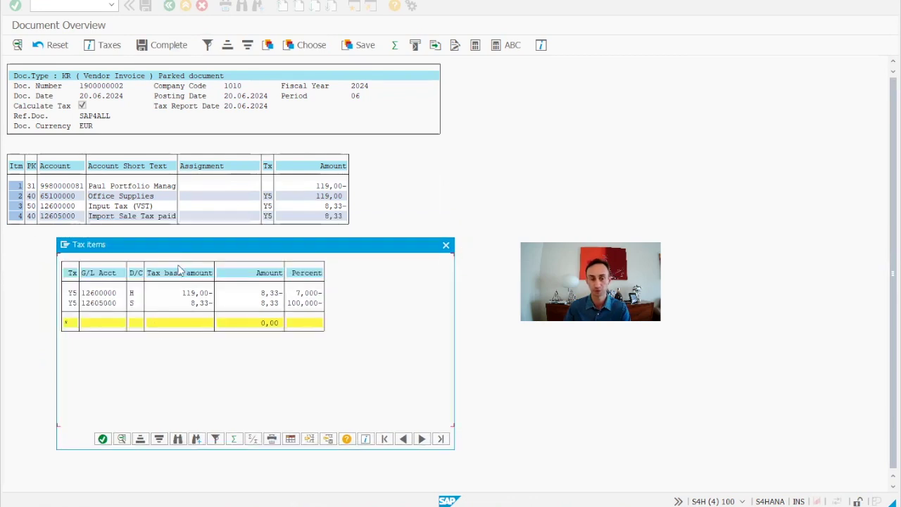
Close the Y5 tax items and leave the document overview, accepting the deletion of automatically created line items.
{"action": "left_click", "coordinate": [446, 246]}
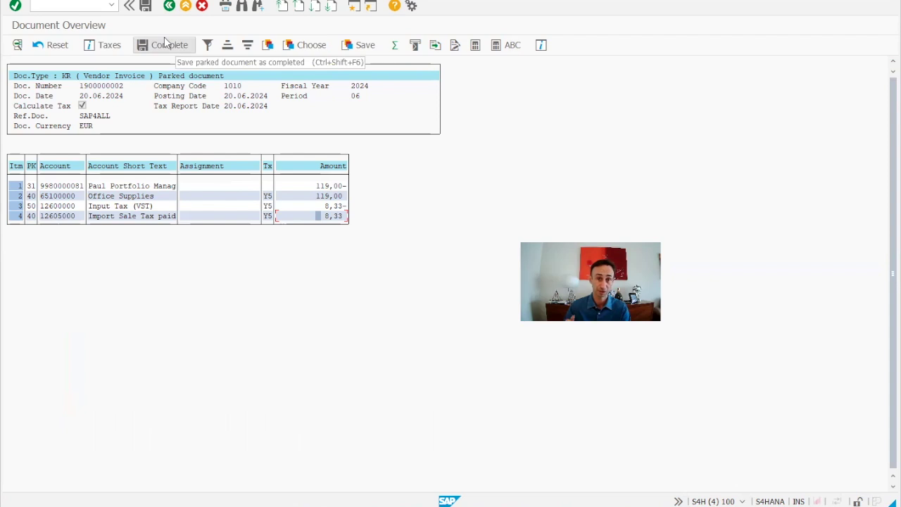
{"action": "left_click", "coordinate": [166, 42]}
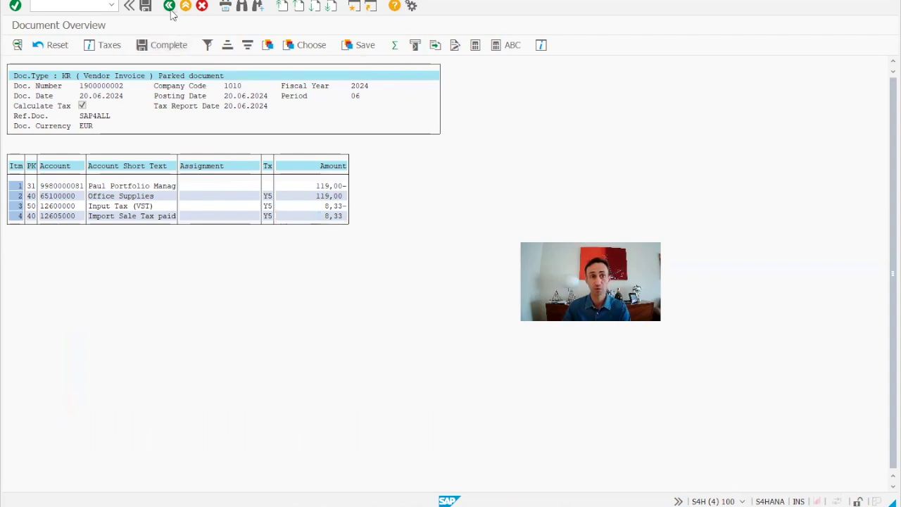
{"action": "left_click", "coordinate": [287, 269]}
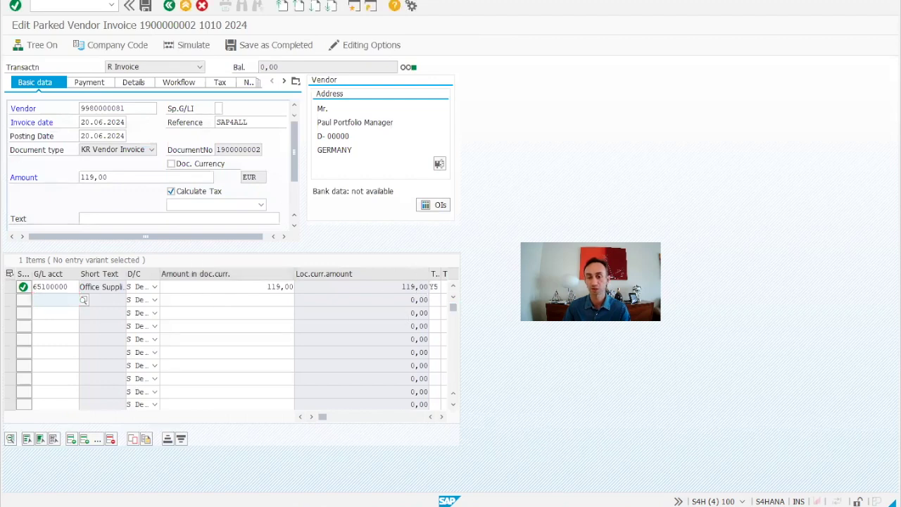
Switch to the tax code maintenance session and display the tax rates of German tax code A1, 19 % Output Tax Domestic.
{"action": "mouse_move", "coordinate": [521, 504]}
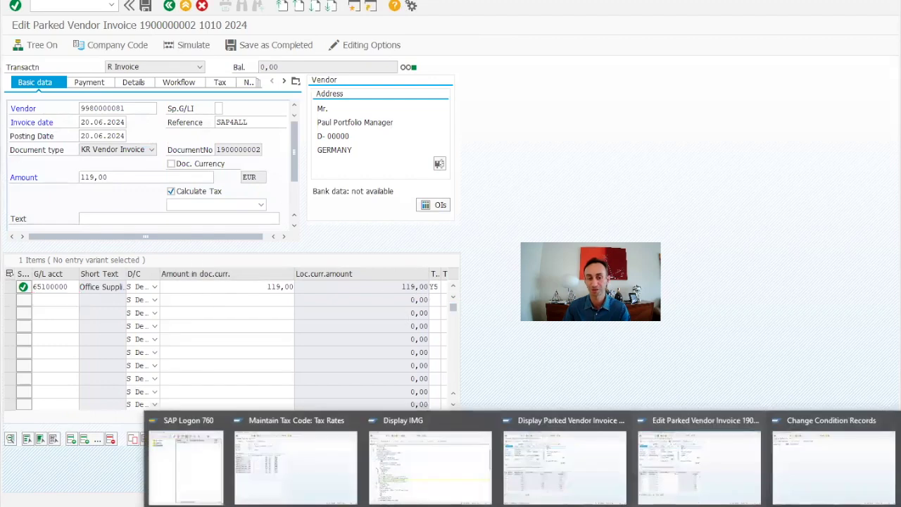
{"action": "left_click", "coordinate": [297, 464]}
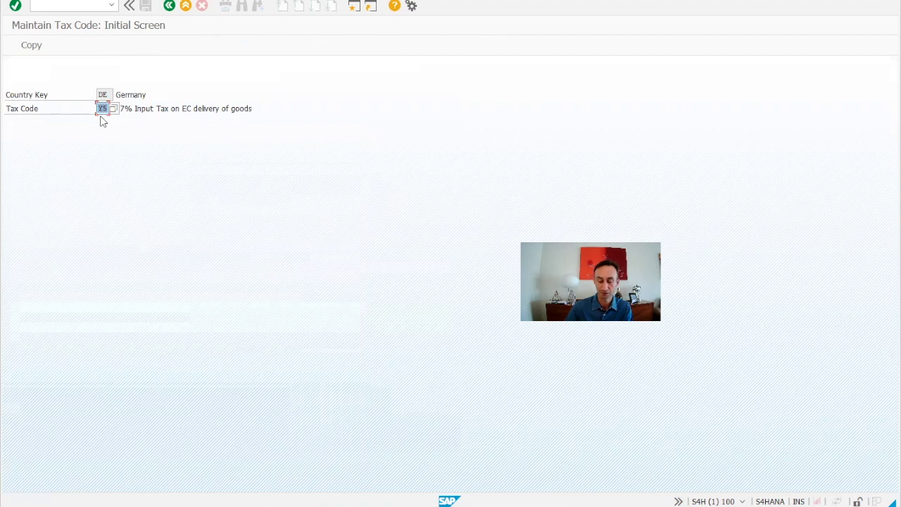
{"action": "left_click", "coordinate": [118, 127]}
{"action": "key", "text": "F4"}
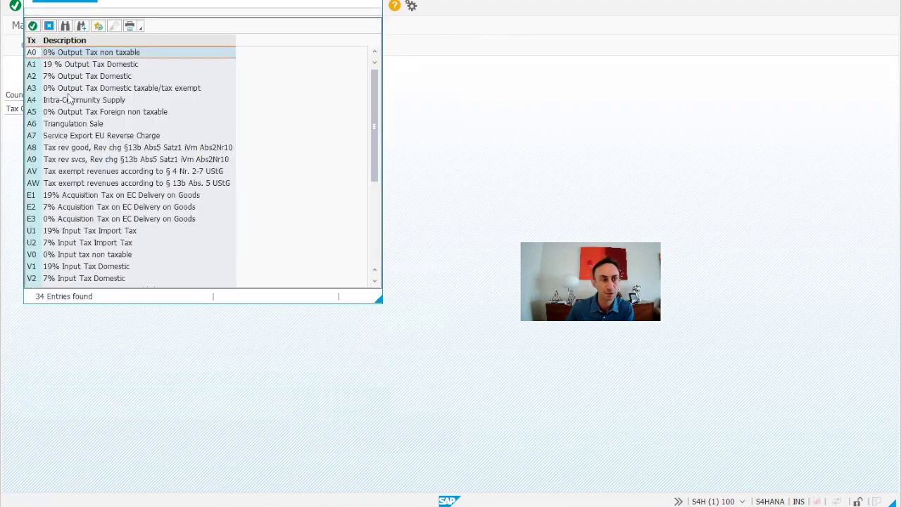
{"action": "left_click", "coordinate": [69, 65]}
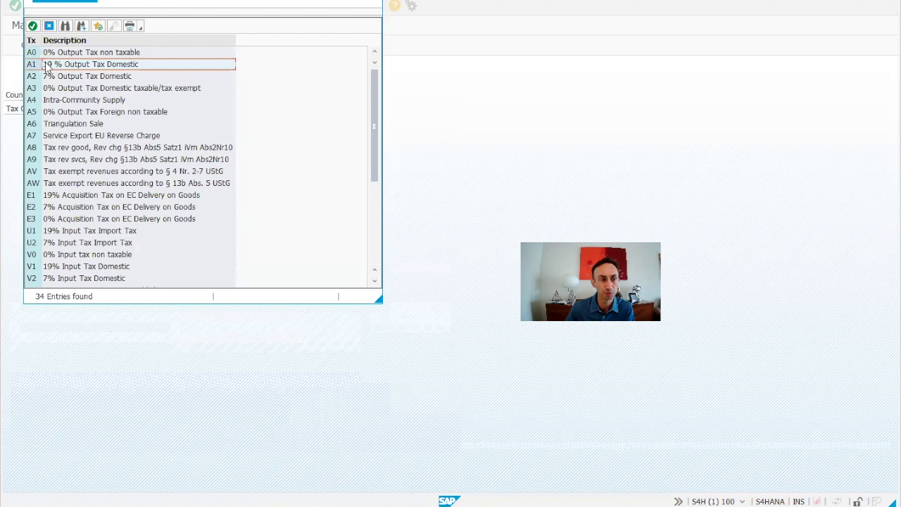
{"action": "double_click", "coordinate": [50, 67]}
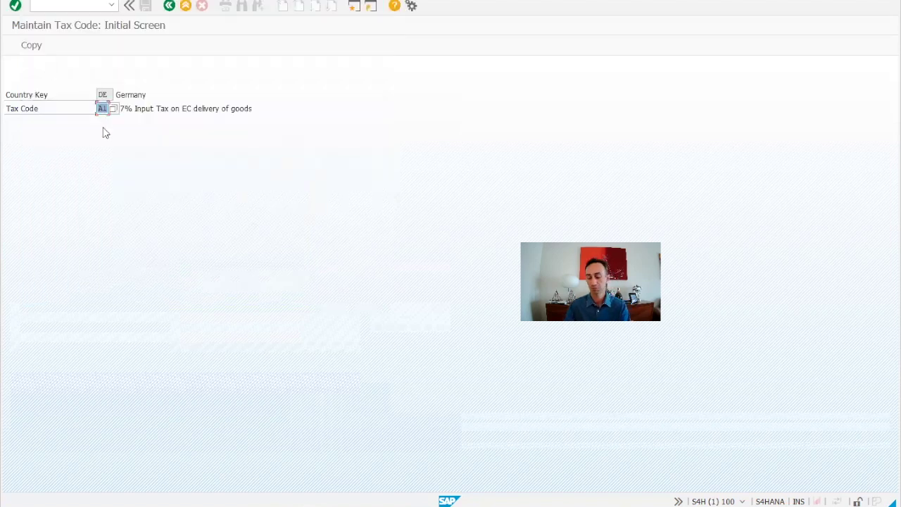
{"action": "key", "text": "Return"}
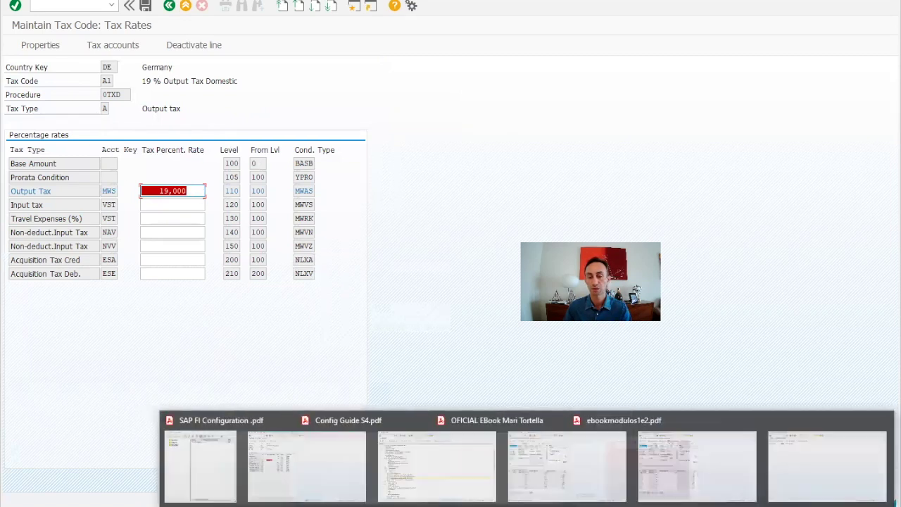
Set the Office Supplies line of the parked vendor invoice to tax code A1 and simulate the posting.
{"action": "mouse_move", "coordinate": [553, 506]}
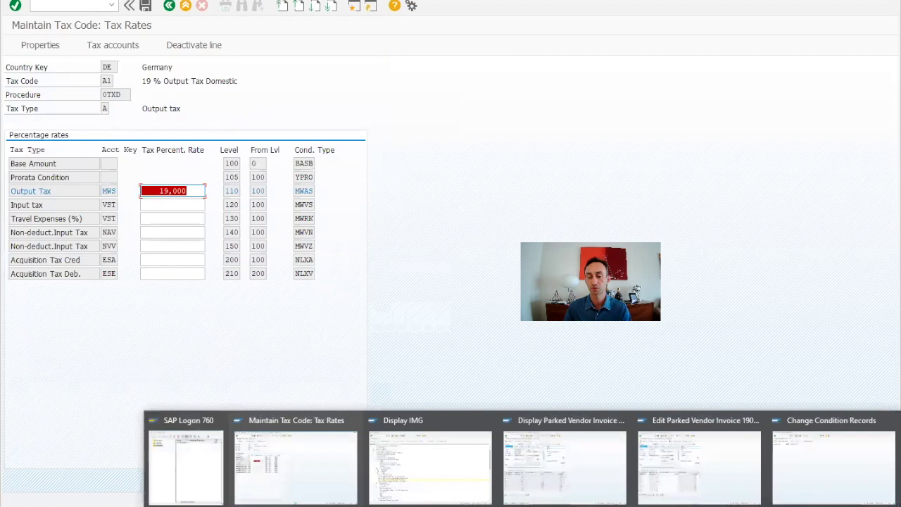
{"action": "left_click", "coordinate": [704, 486]}
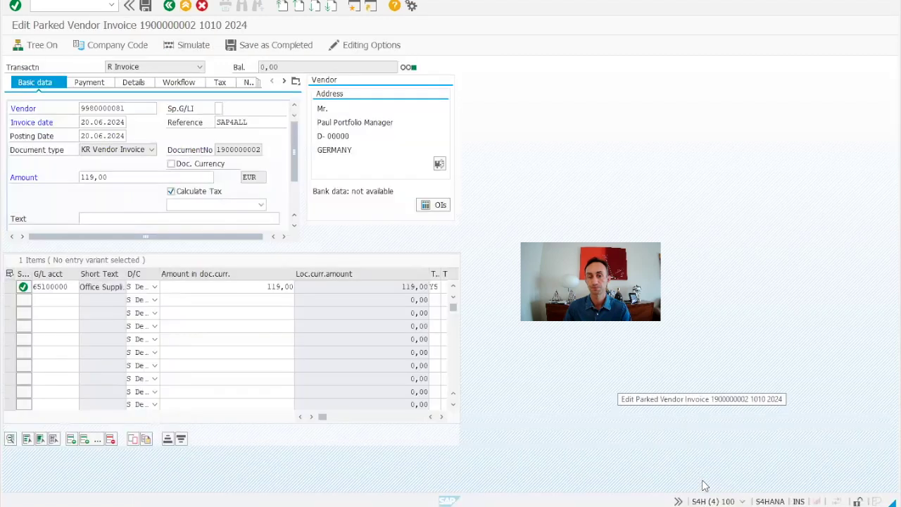
{"action": "left_click", "coordinate": [438, 287]}
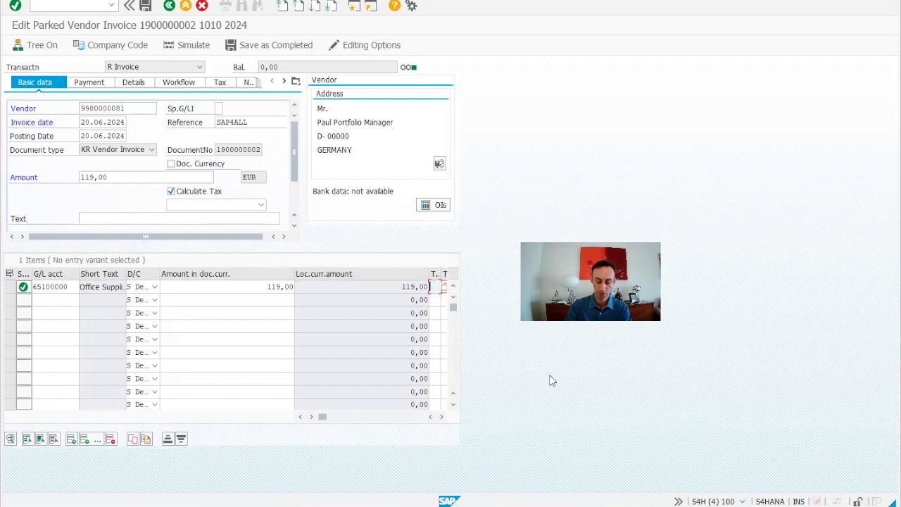
{"action": "type", "text": "A1"}
{"action": "key", "text": "Return"}
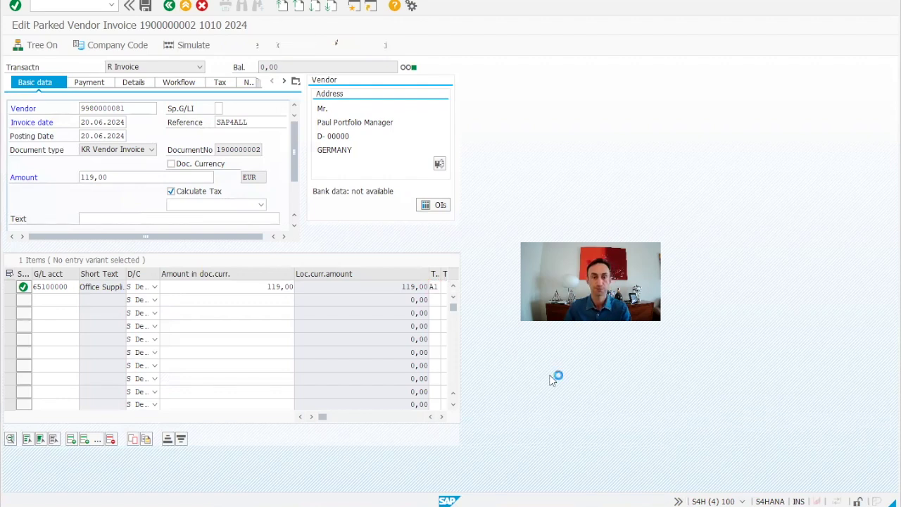
{"action": "left_click", "coordinate": [193, 47]}
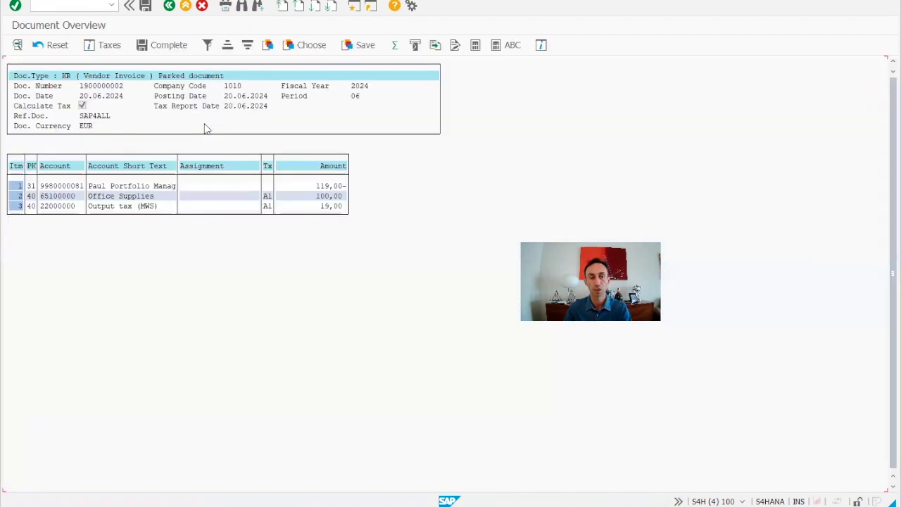
Copy the G/L account of the simulated Output tax (MWS) line and display that account centrally for company code 1010.
{"action": "left_click", "coordinate": [40, 207]}
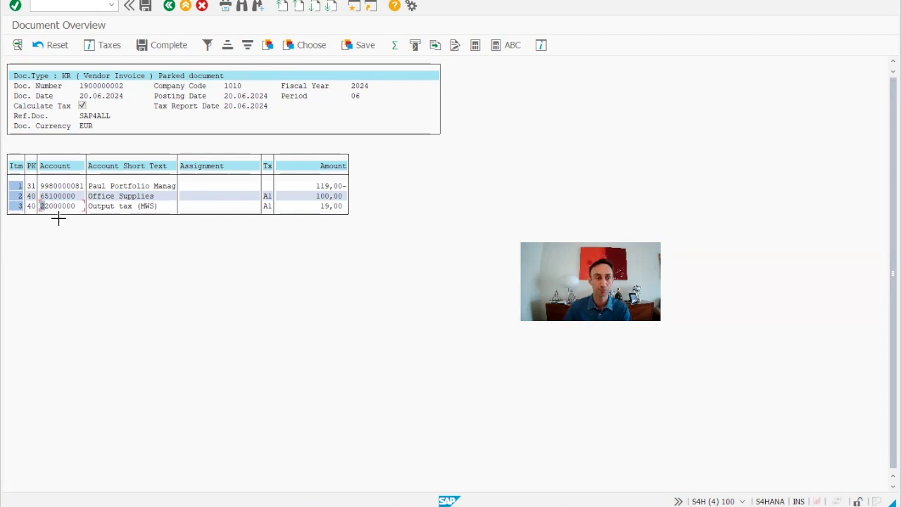
{"action": "key", "text": "ctrl+y"}
{"action": "left_click_drag", "start_coordinate": [40, 205], "coordinate": [80, 219]}
{"action": "key", "text": "ctrl+c"}
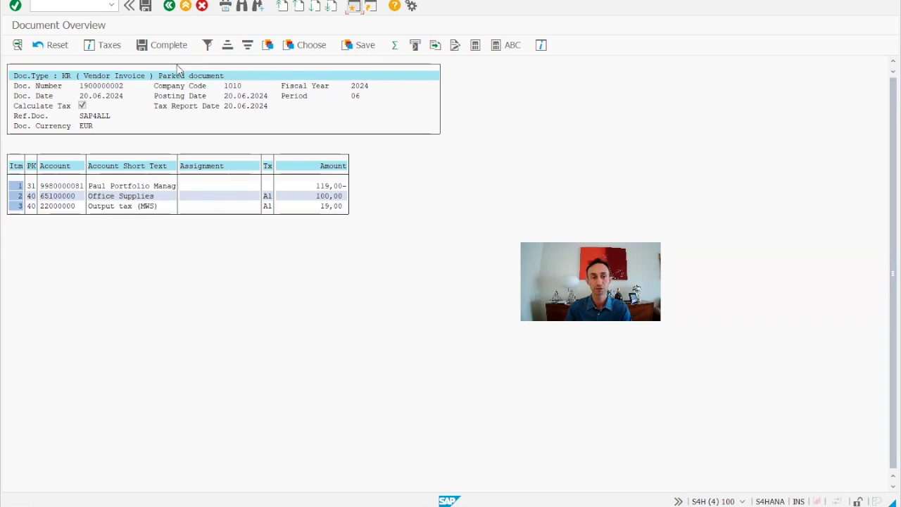
{"action": "key", "text": "alt+F4"}
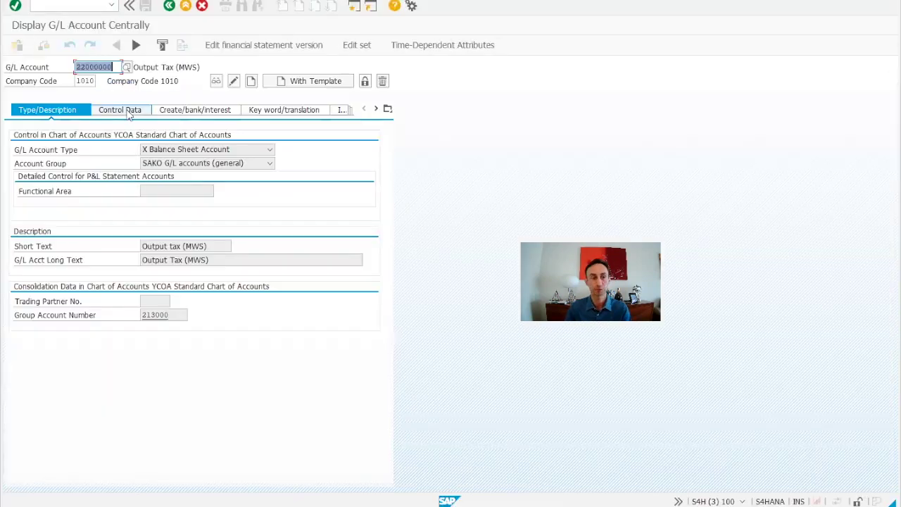
Examine the possible tax categories in the Output Tax (MWS) account's control data, highlighting the Output Tax Account entry.
{"action": "left_click", "coordinate": [125, 112]}
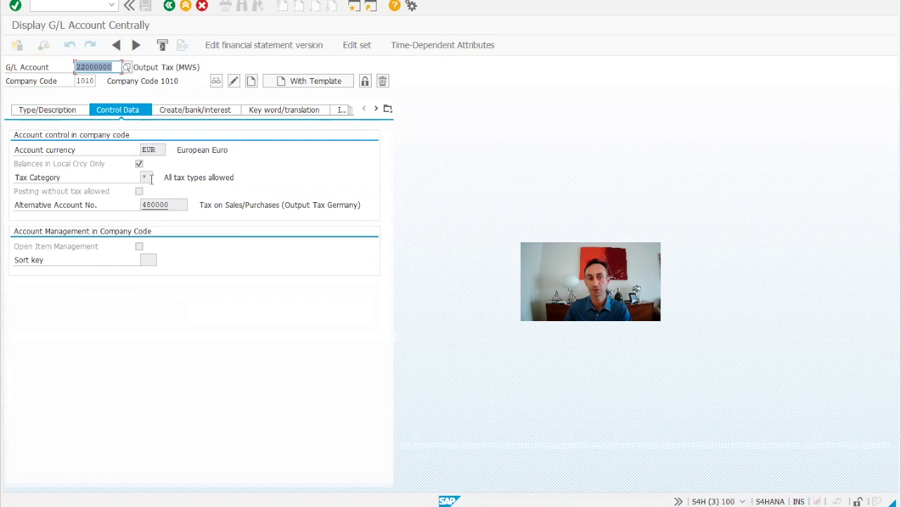
{"action": "left_click", "coordinate": [149, 179]}
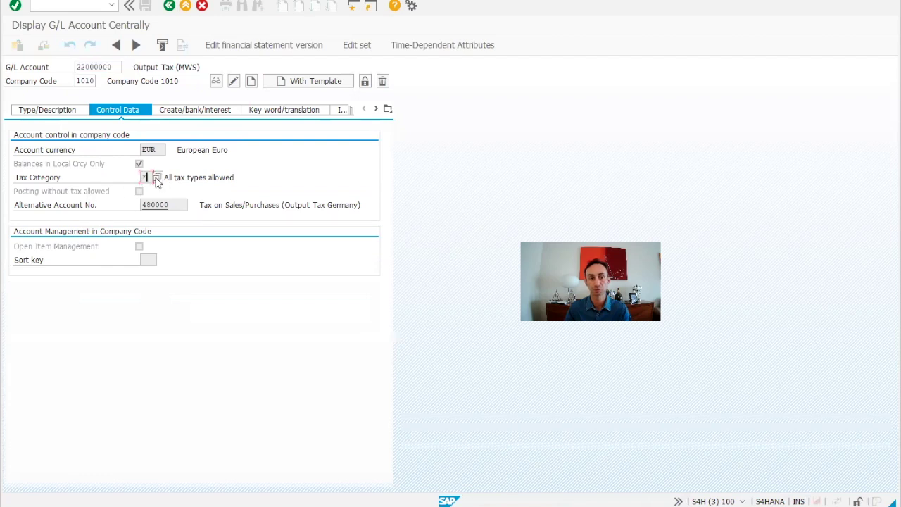
{"action": "left_click", "coordinate": [157, 177]}
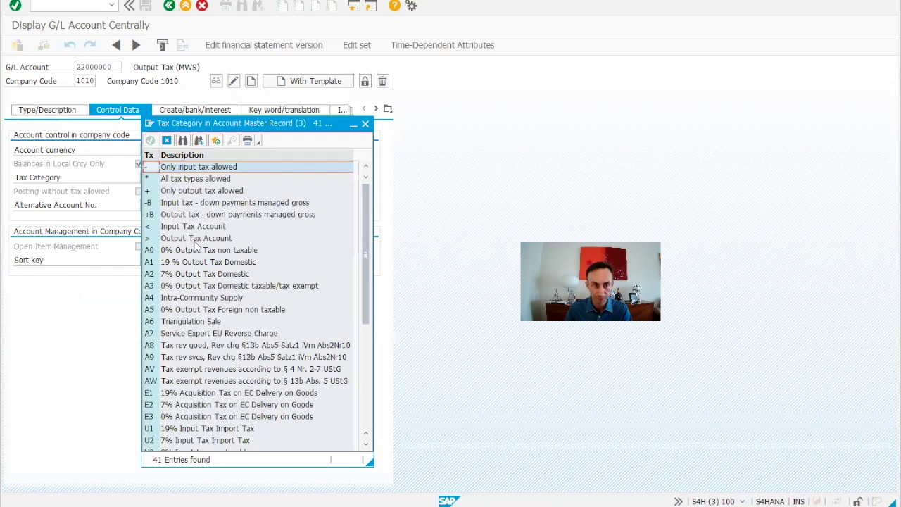
{"action": "left_click", "coordinate": [189, 243]}
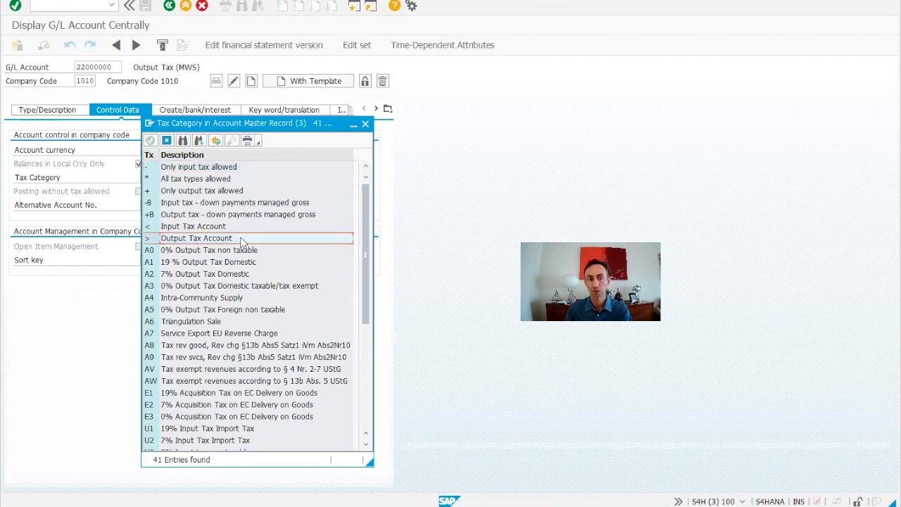